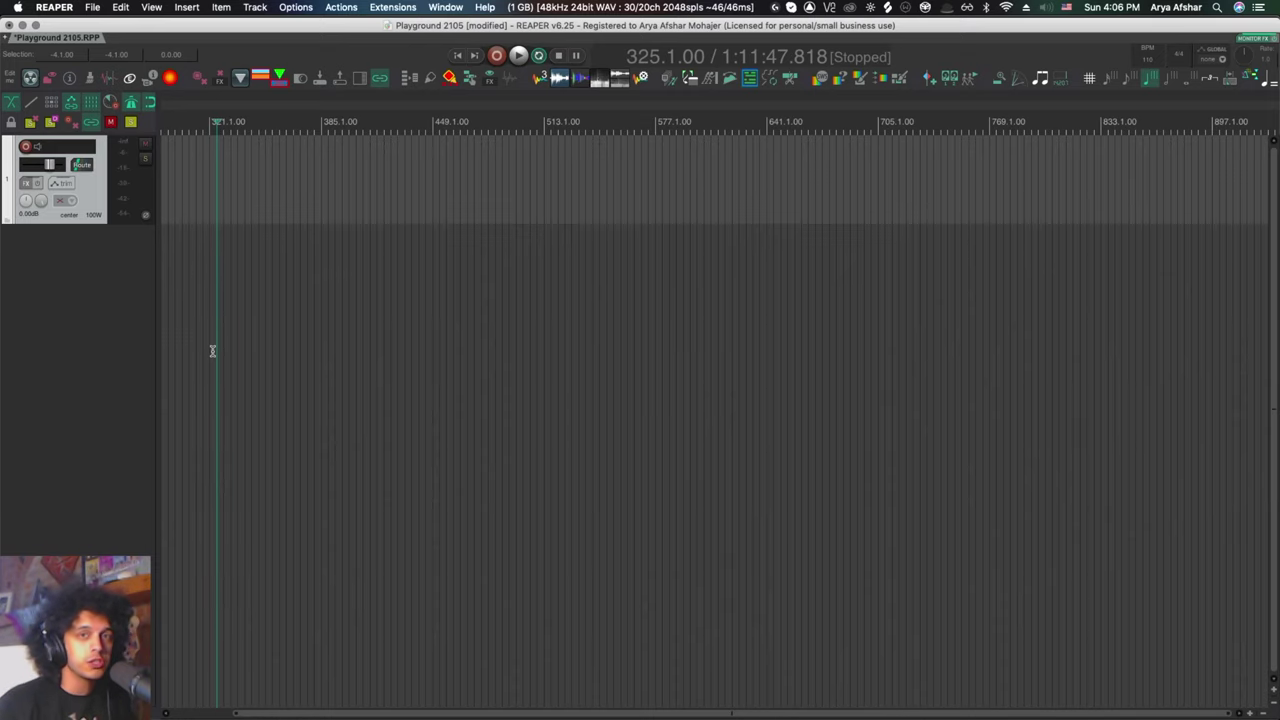
Move the edit cursor back to the start of the empty project.
key(Home)
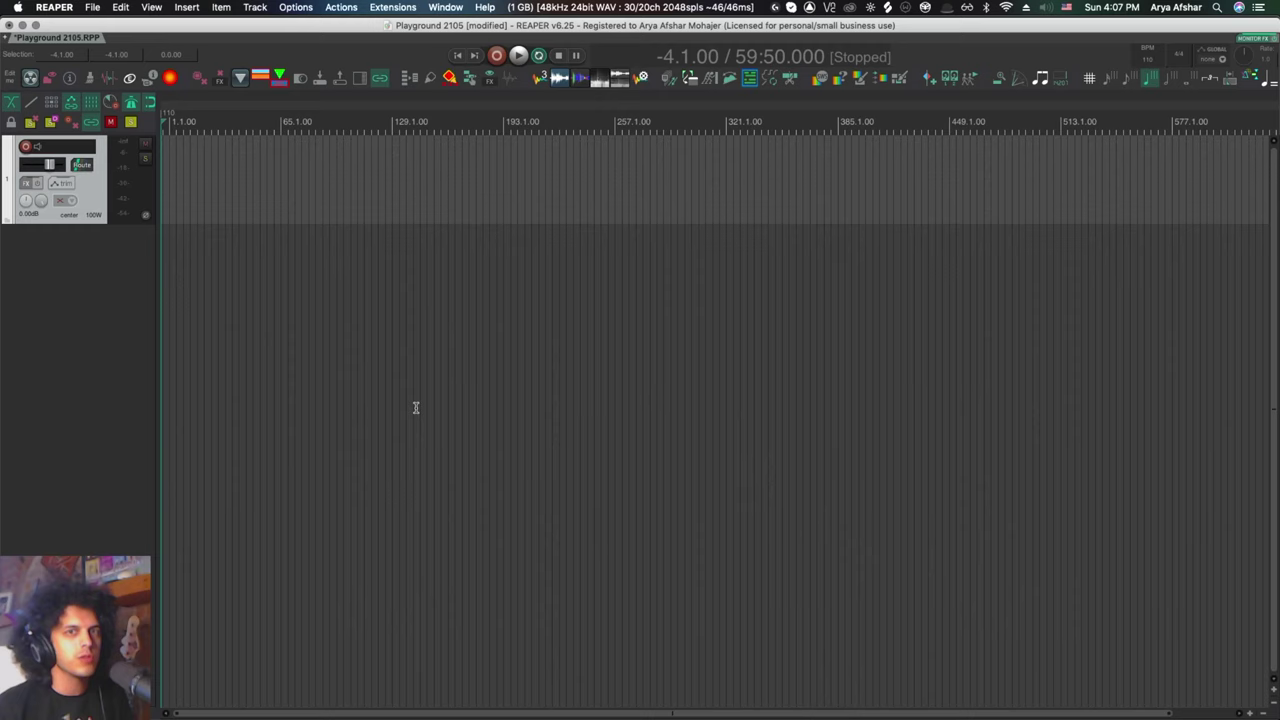
Drag Hometown 85bpm (Demo).wav from the Demos folder onto track 1.
click(190, 698)
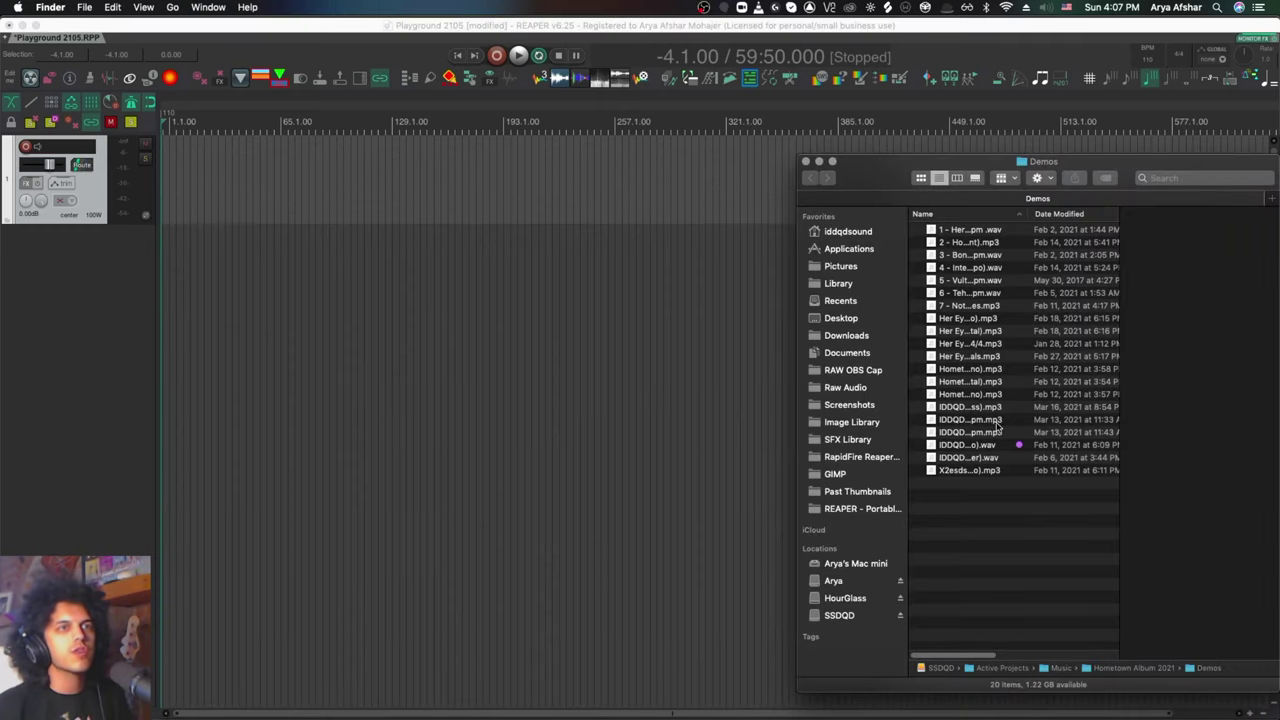
drag(974, 451, 223, 243)
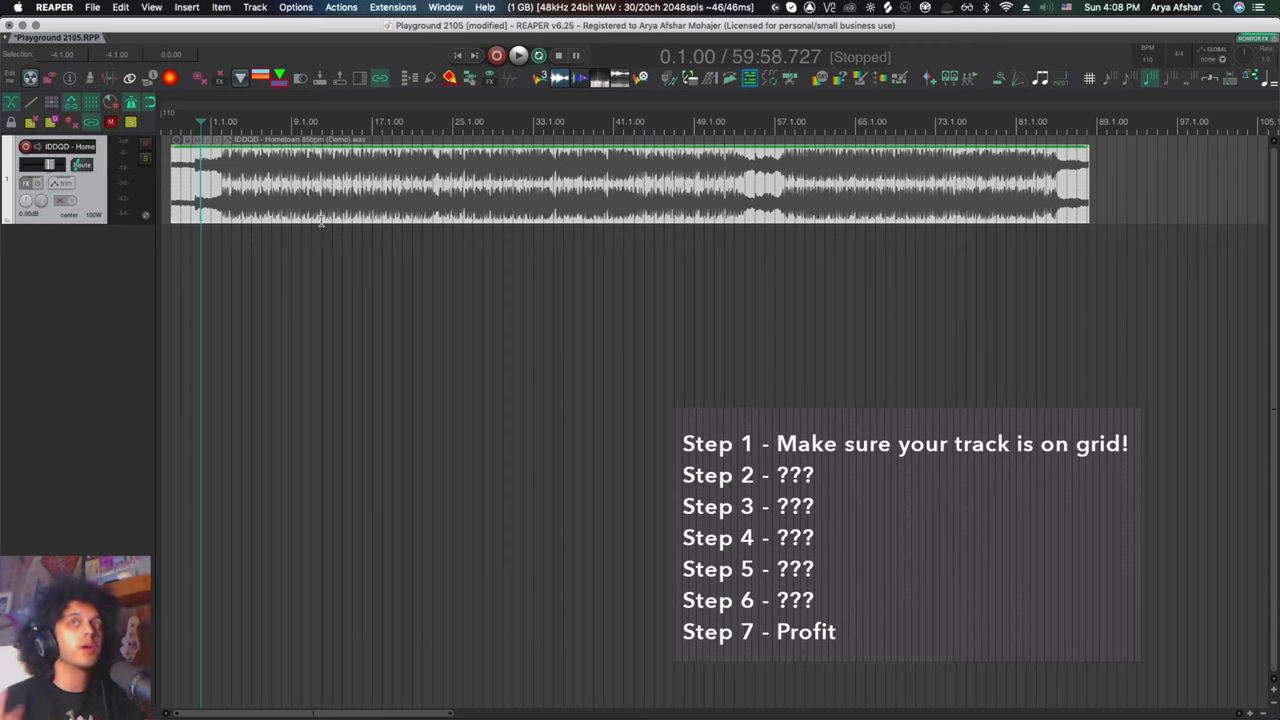
Set the song item's timebase to Time in its item properties.
double_click(321, 220)
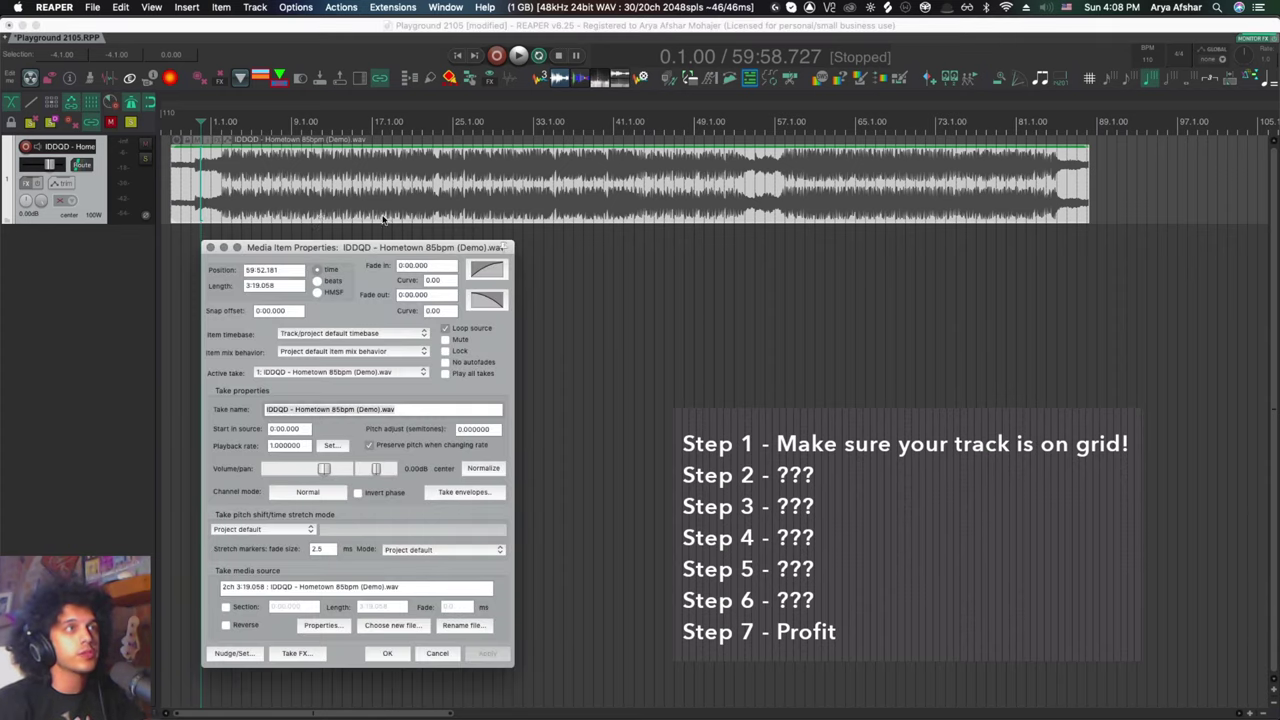
click(346, 336)
click(345, 350)
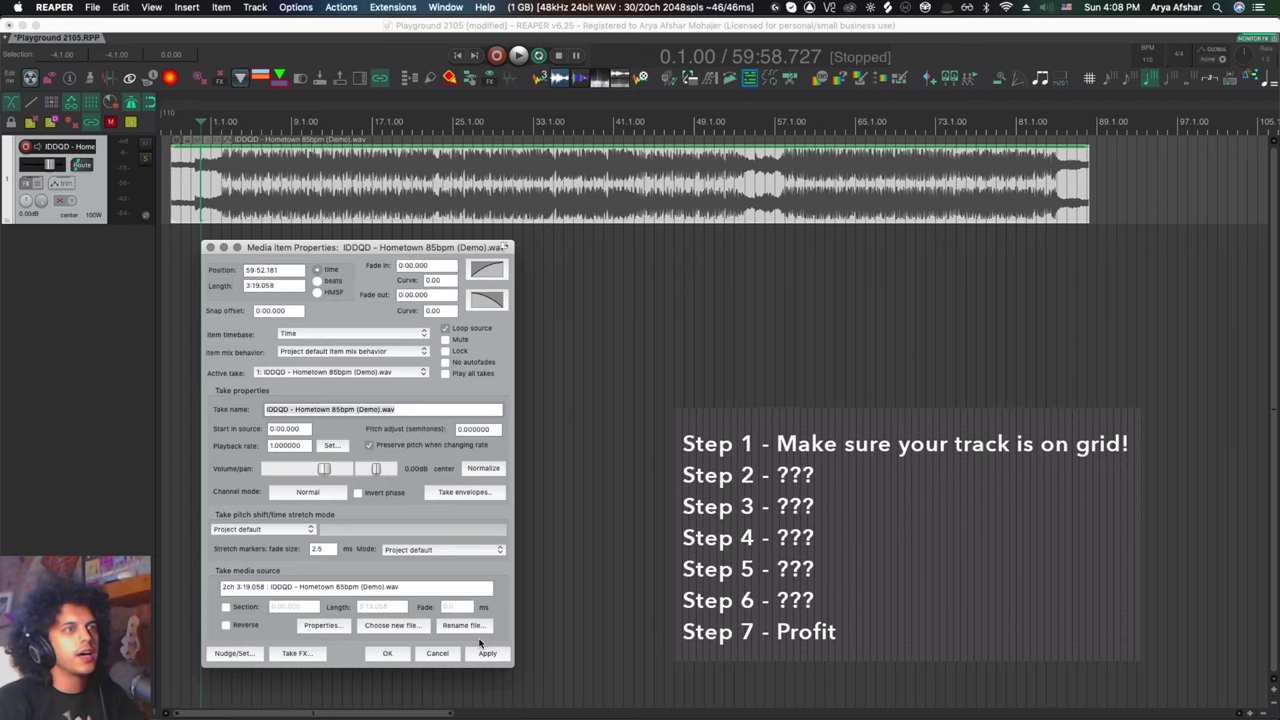
click(487, 654)
click(386, 654)
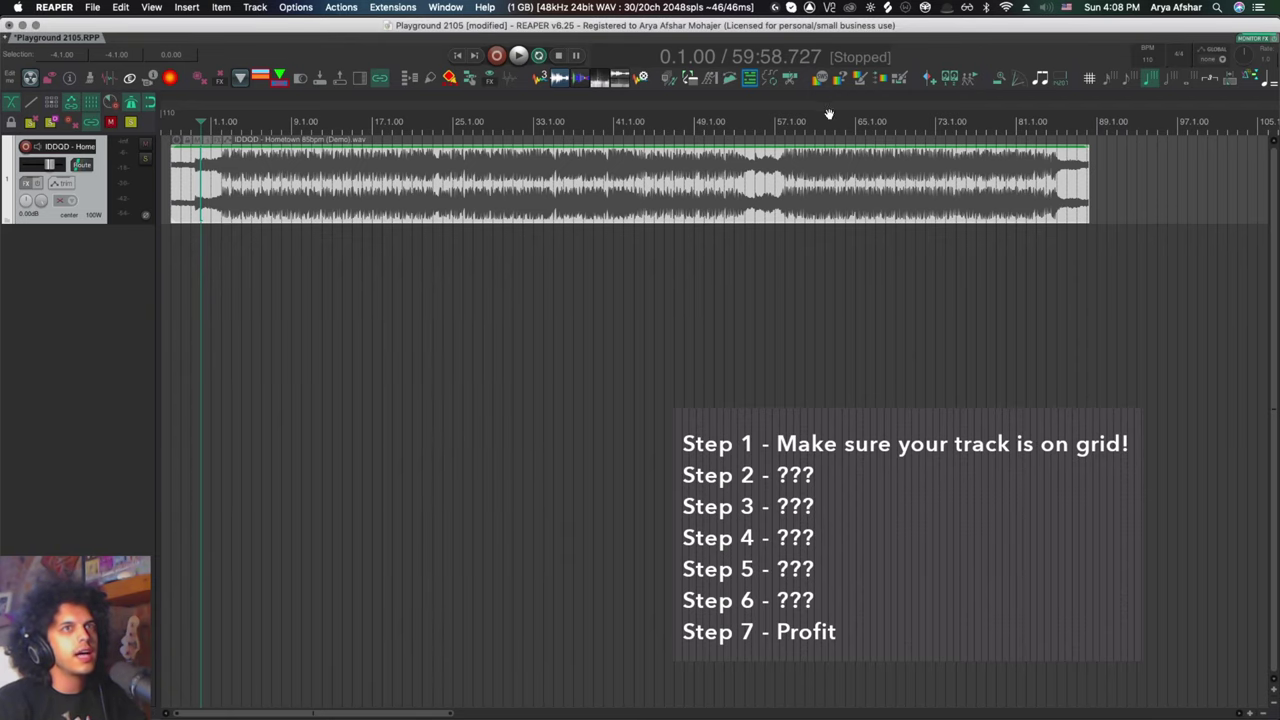
Change the project tempo marker to 85 BPM.
double_click(165, 115)
text(85)
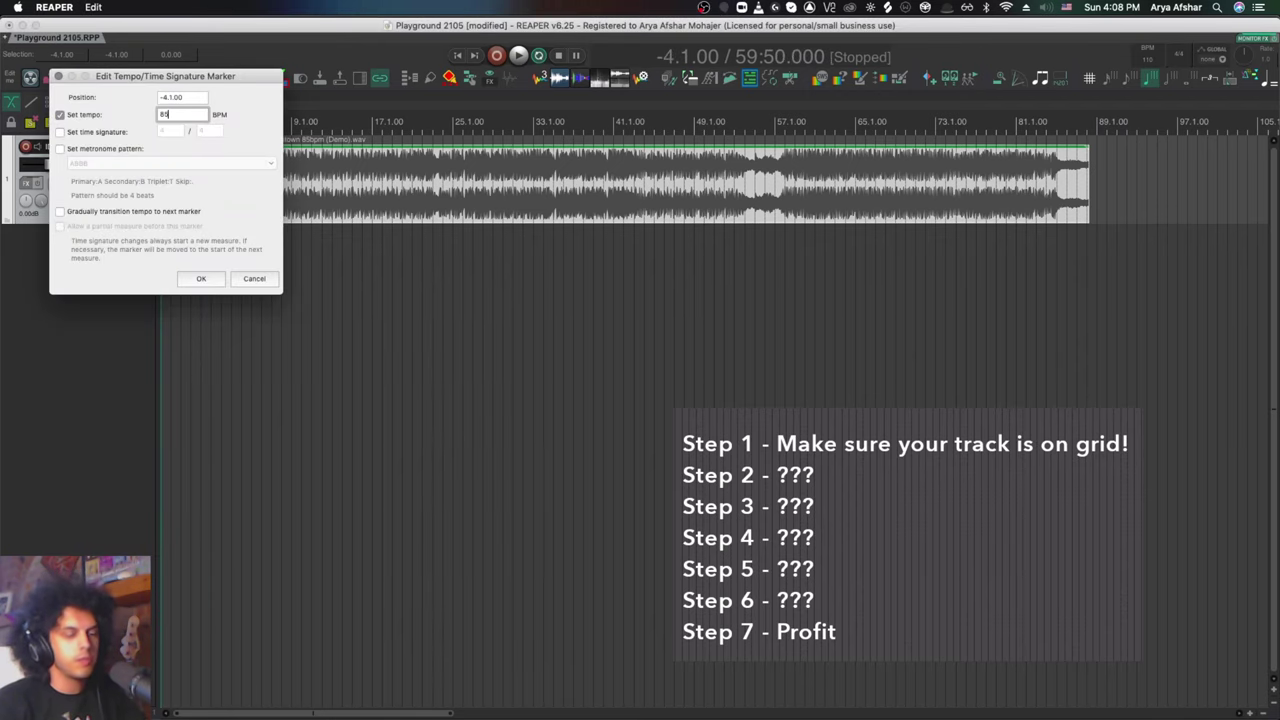
key(Return)
Shift the song item to start at bar 1 and play it to check the beat.
drag(250, 208, 640, 216)
scroll(406, 274, down, 5)
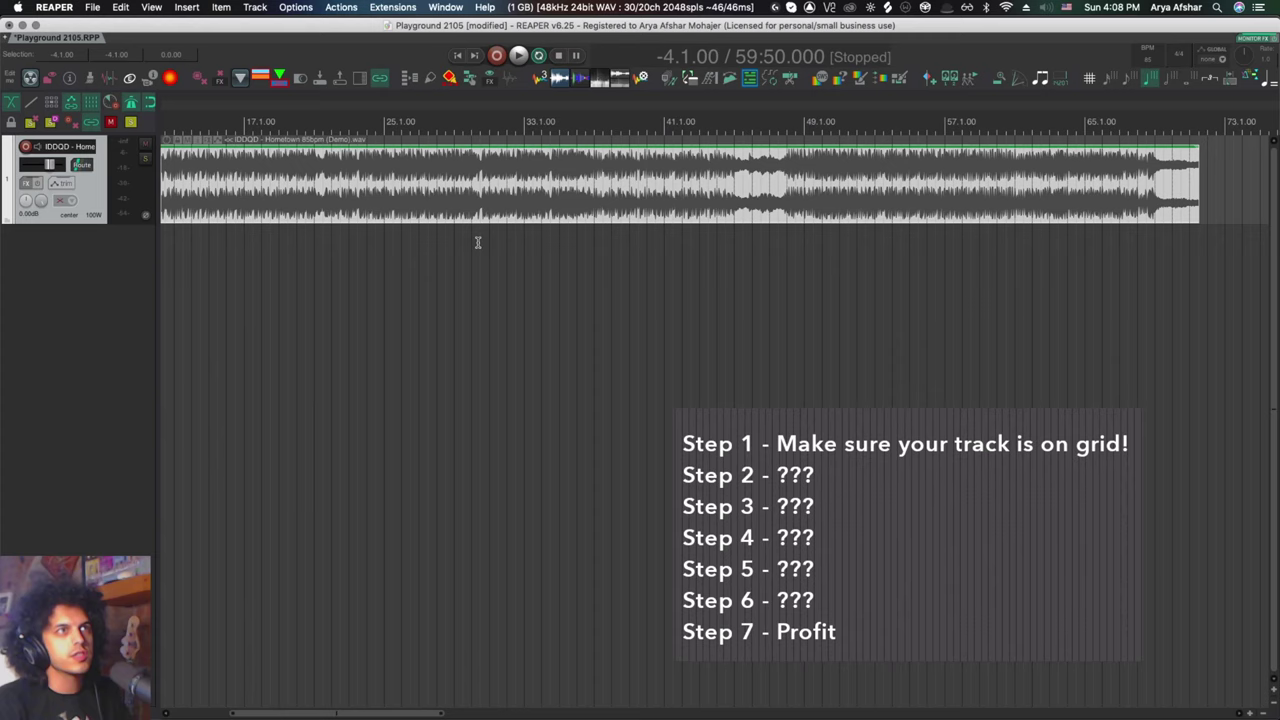
click(476, 243)
key(space)
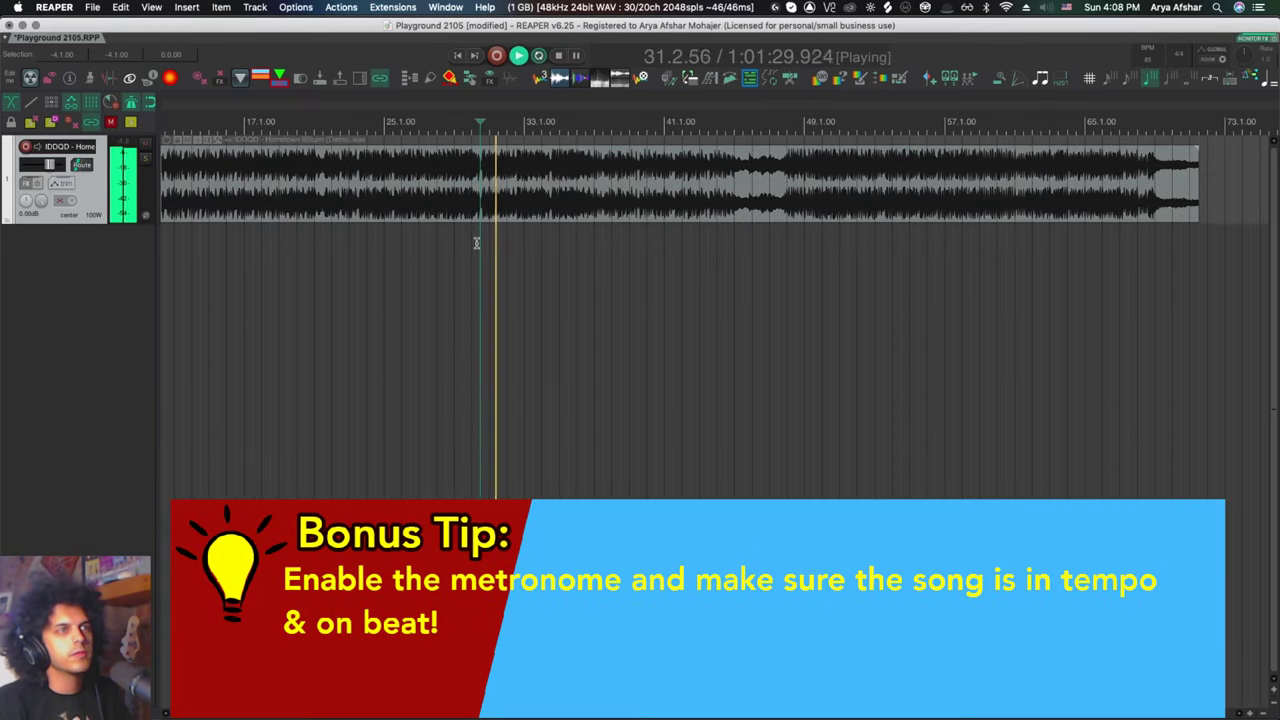
scroll(476, 243, right, 1)
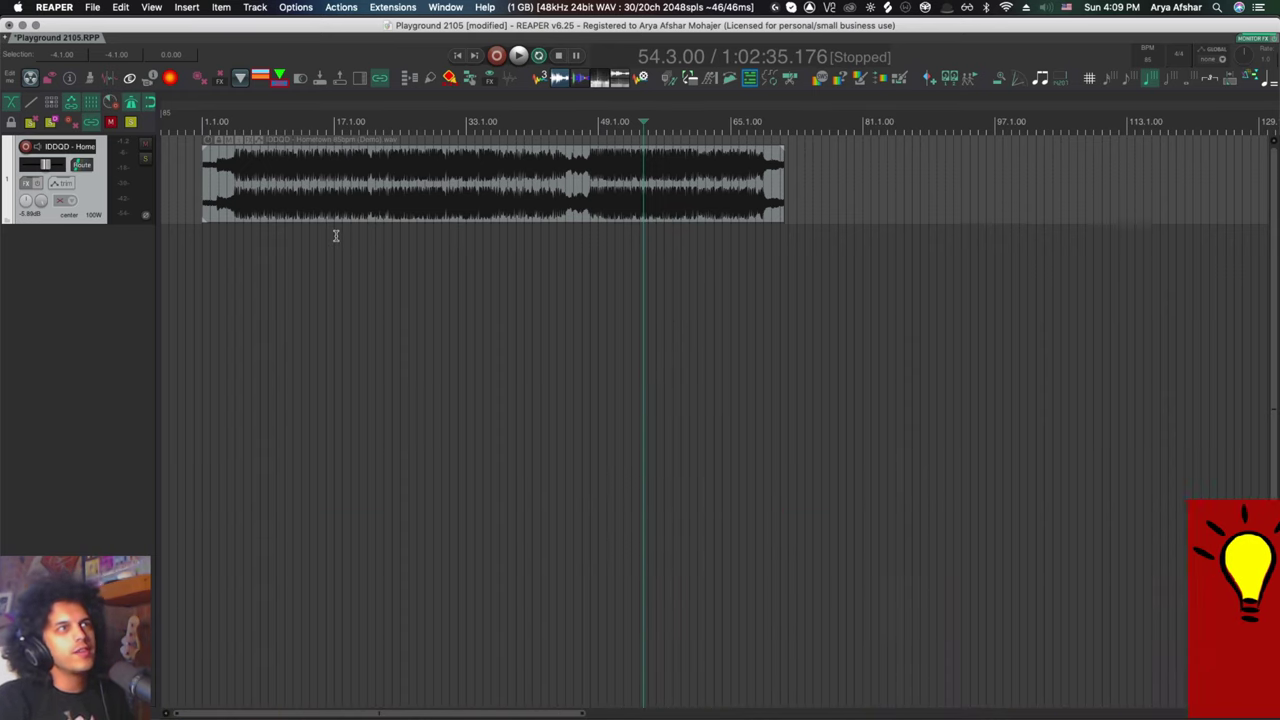
Set the arrange grid to 1/4 quarter-note divisions.
click(543, 300)
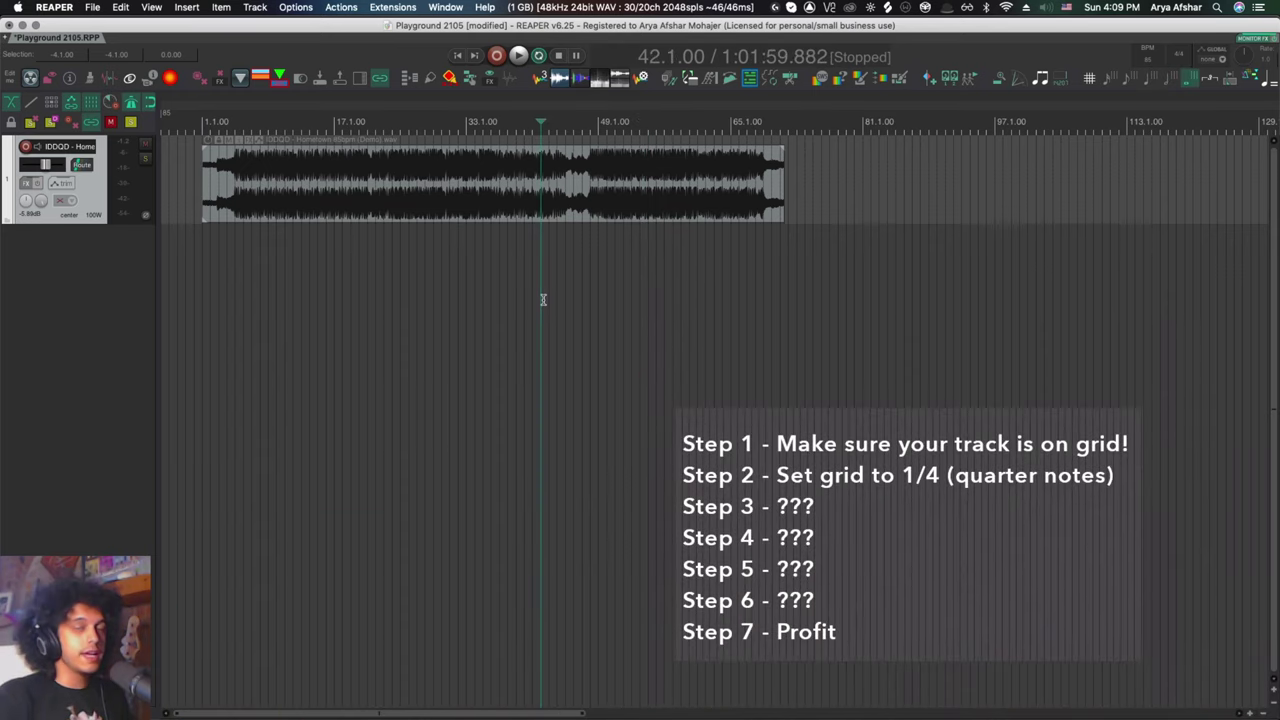
right_click(449, 270)
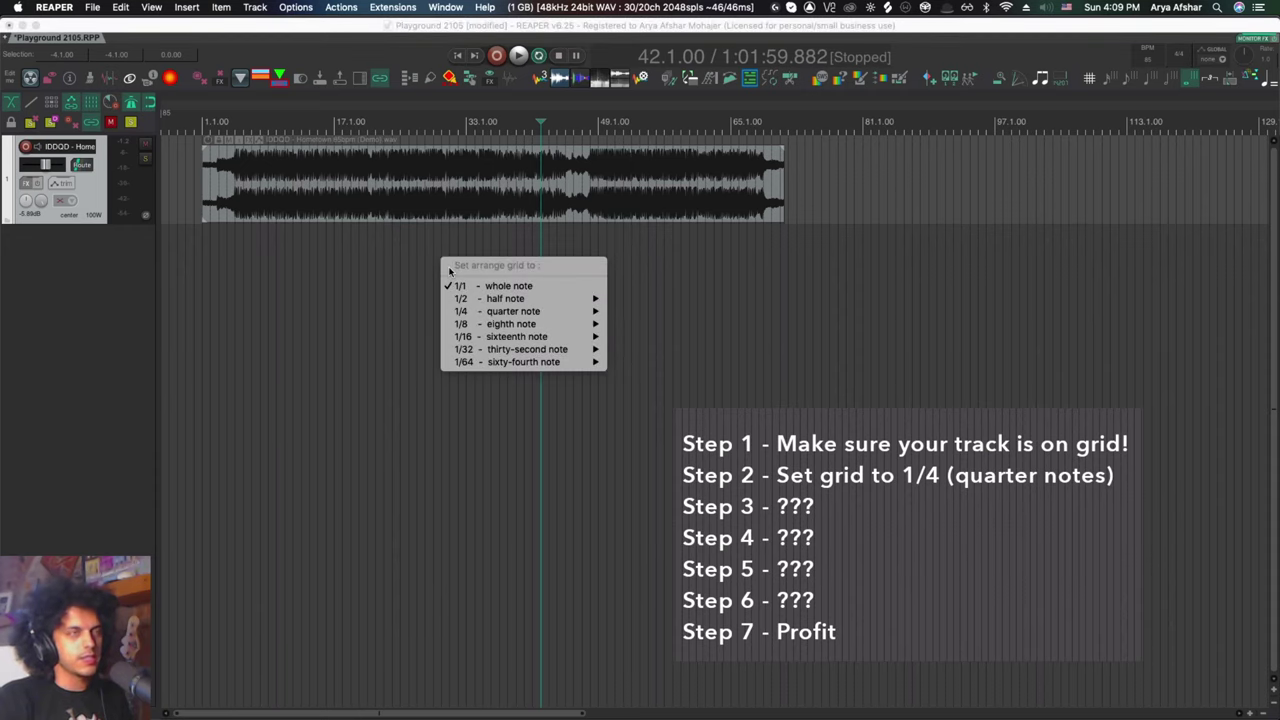
mouse_move(488, 312)
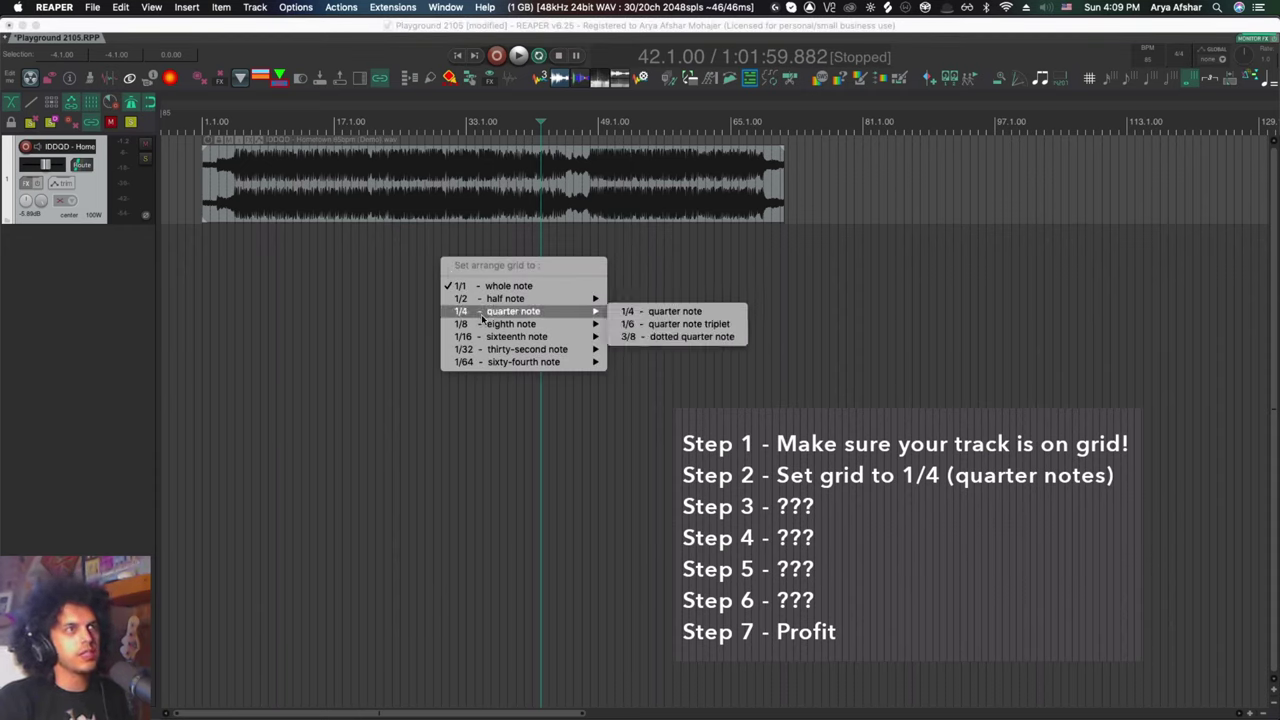
click(653, 313)
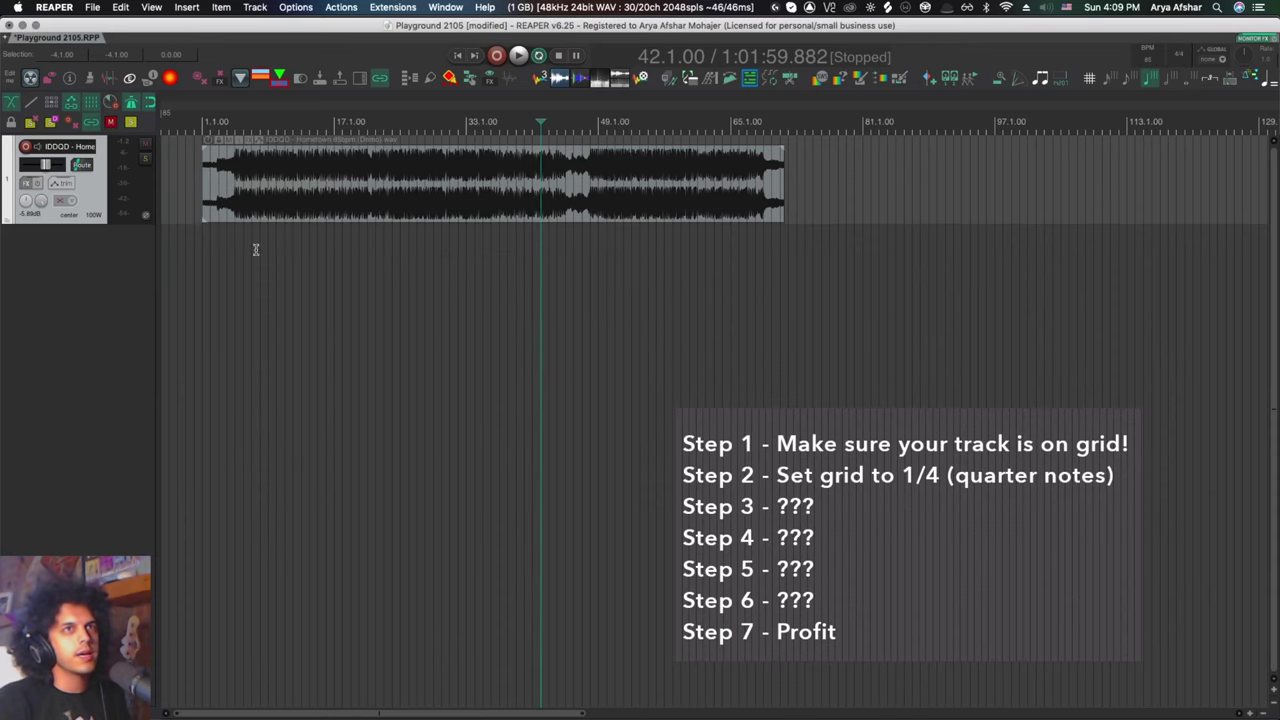
scroll(245, 253, up, 4)
scroll(298, 255, down, 4)
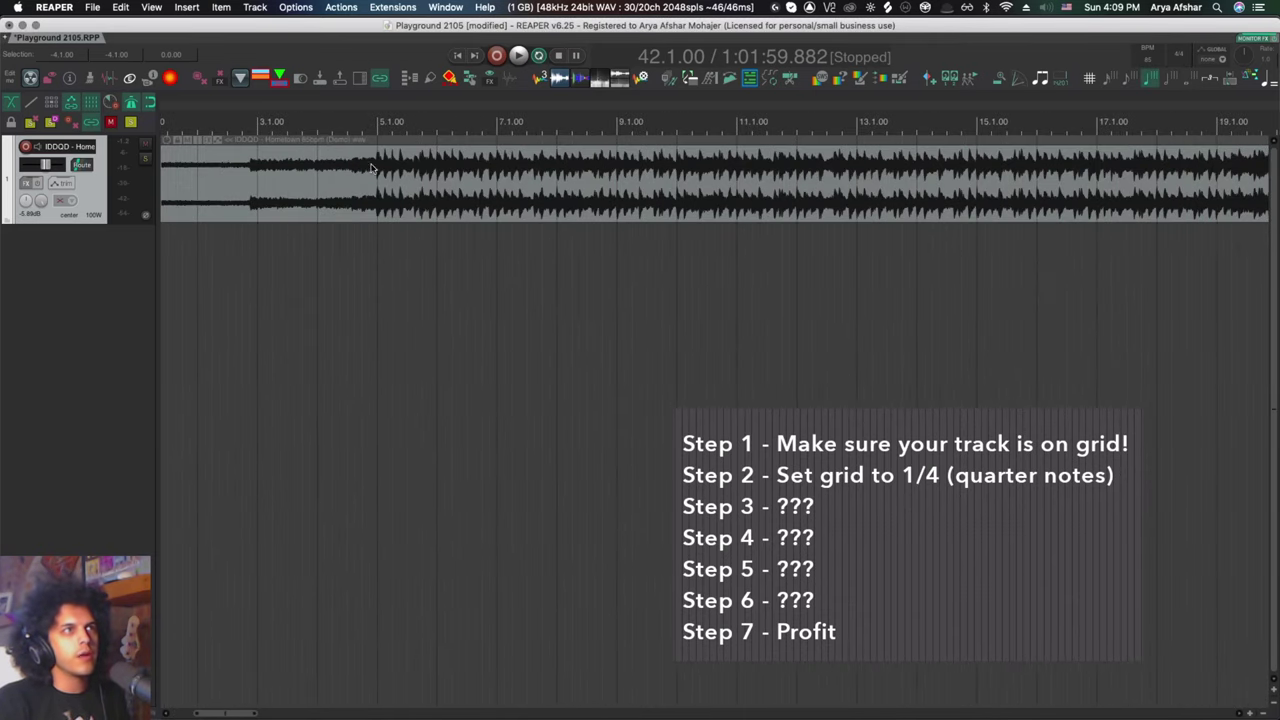
scroll(393, 259, down, 3)
Run 'Item: Split items at timeline grid' to slice the song at every quarter note.
key(question)
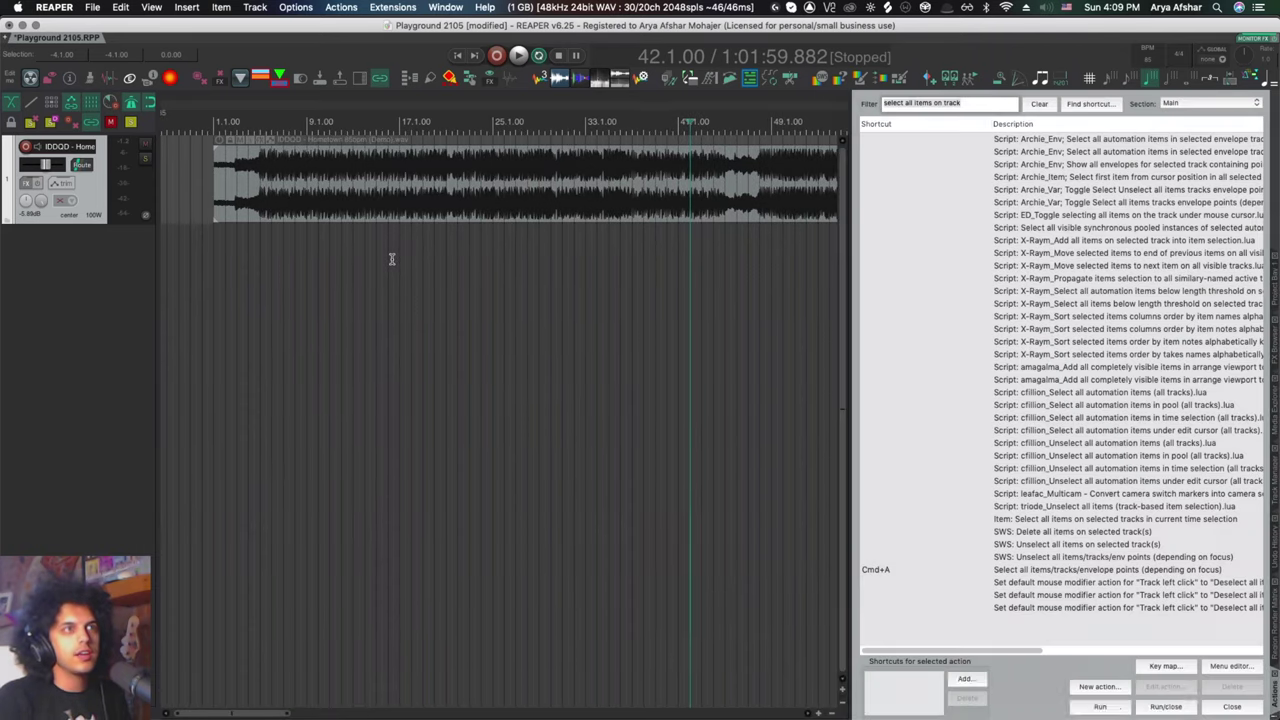
text(split grid)
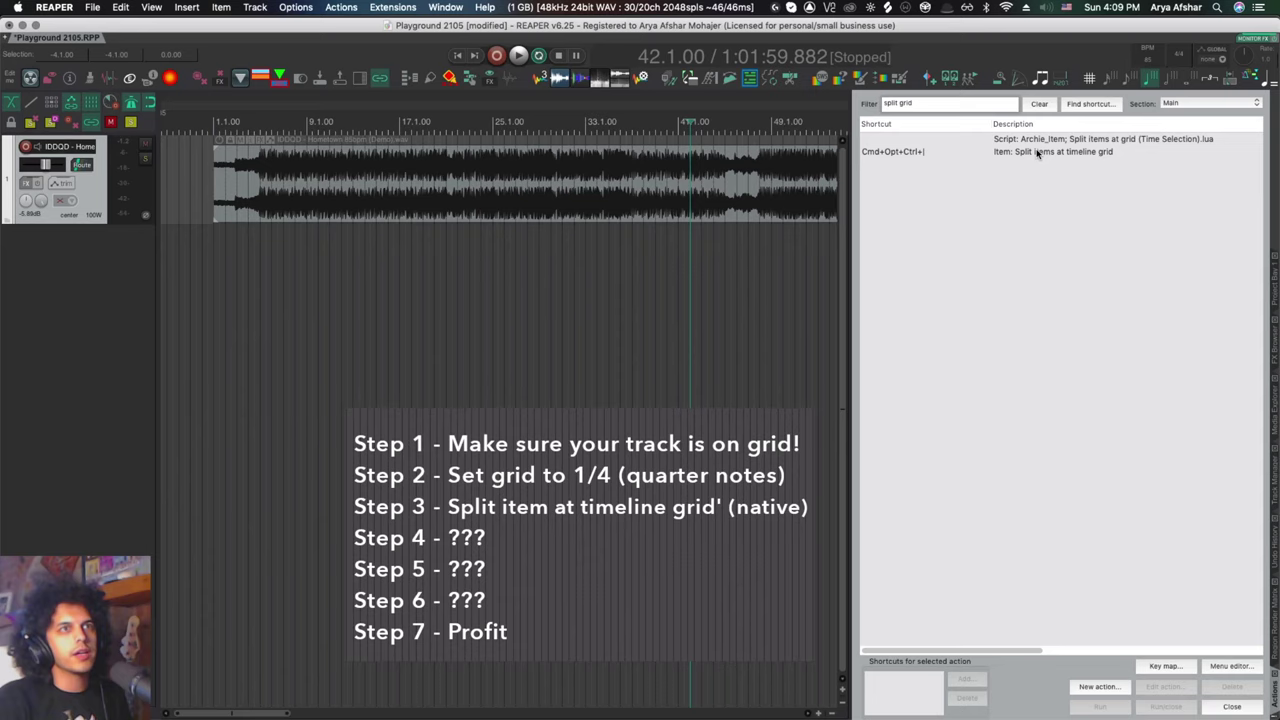
click(915, 152)
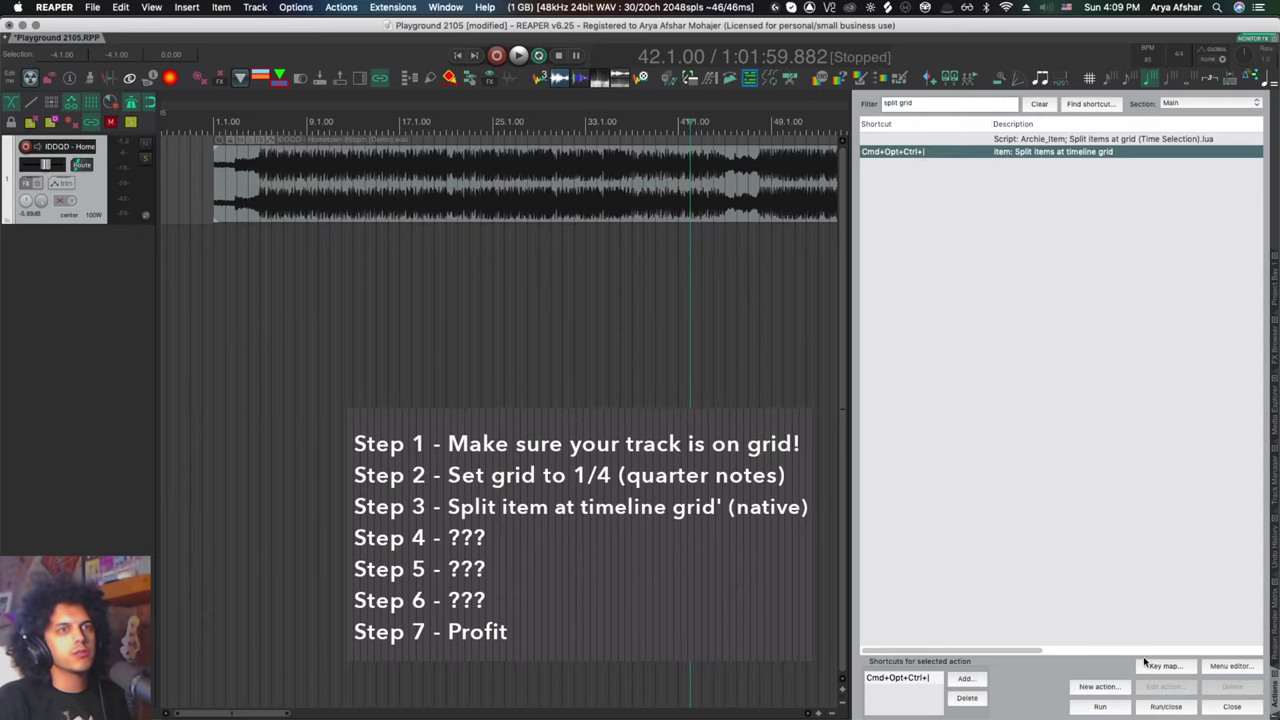
click(1100, 707)
scroll(450, 316, up, 6)
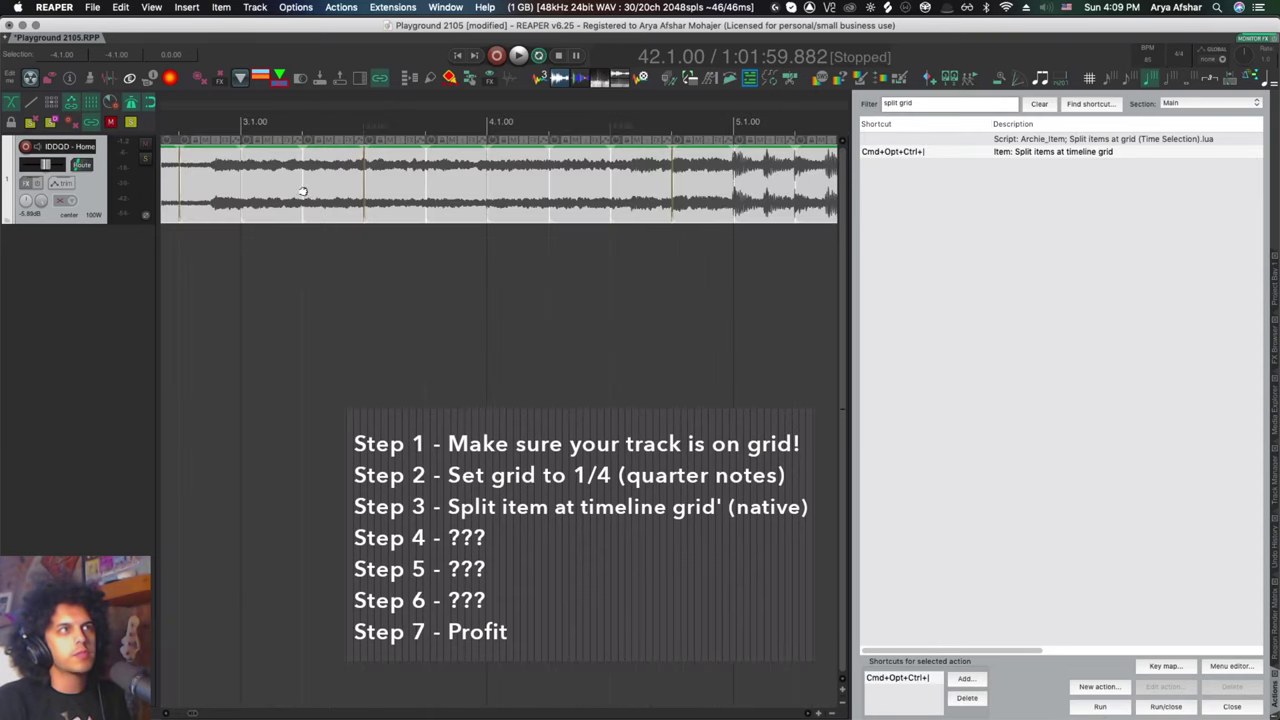
scroll(295, 261, right, 10)
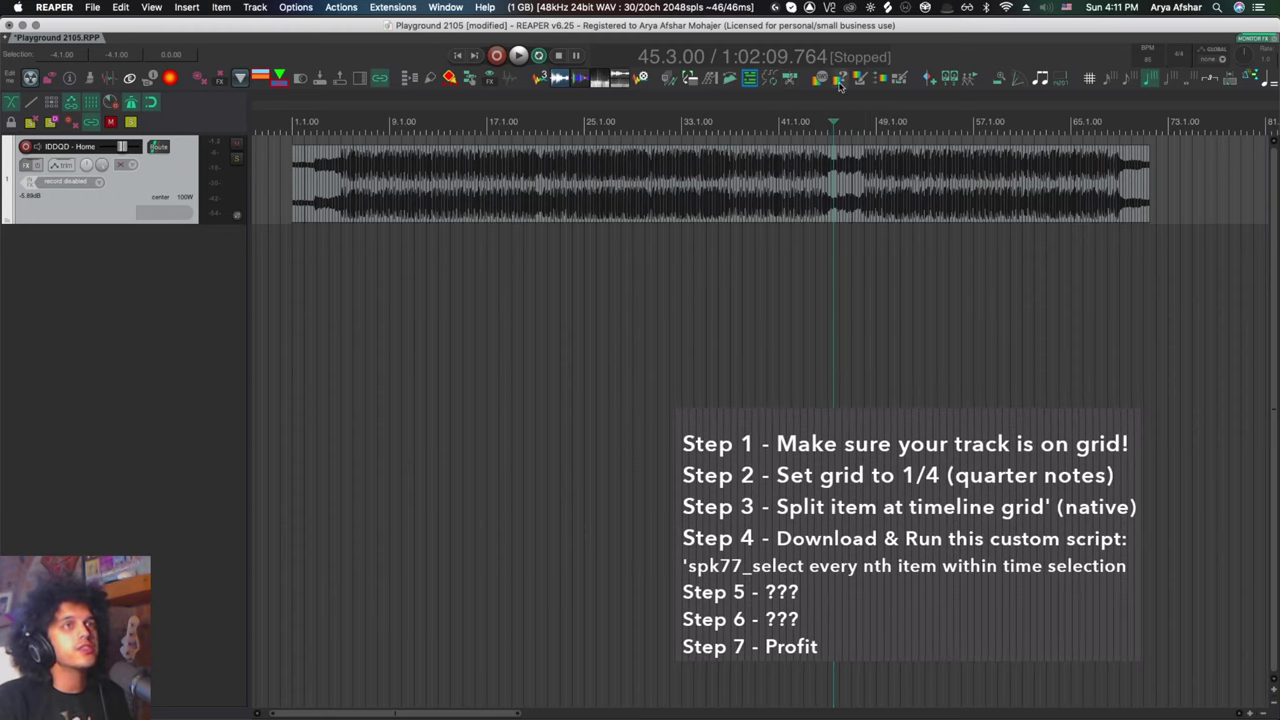
Launch the item selector script and set it to every 4th item with offset 1.
click(792, 79)
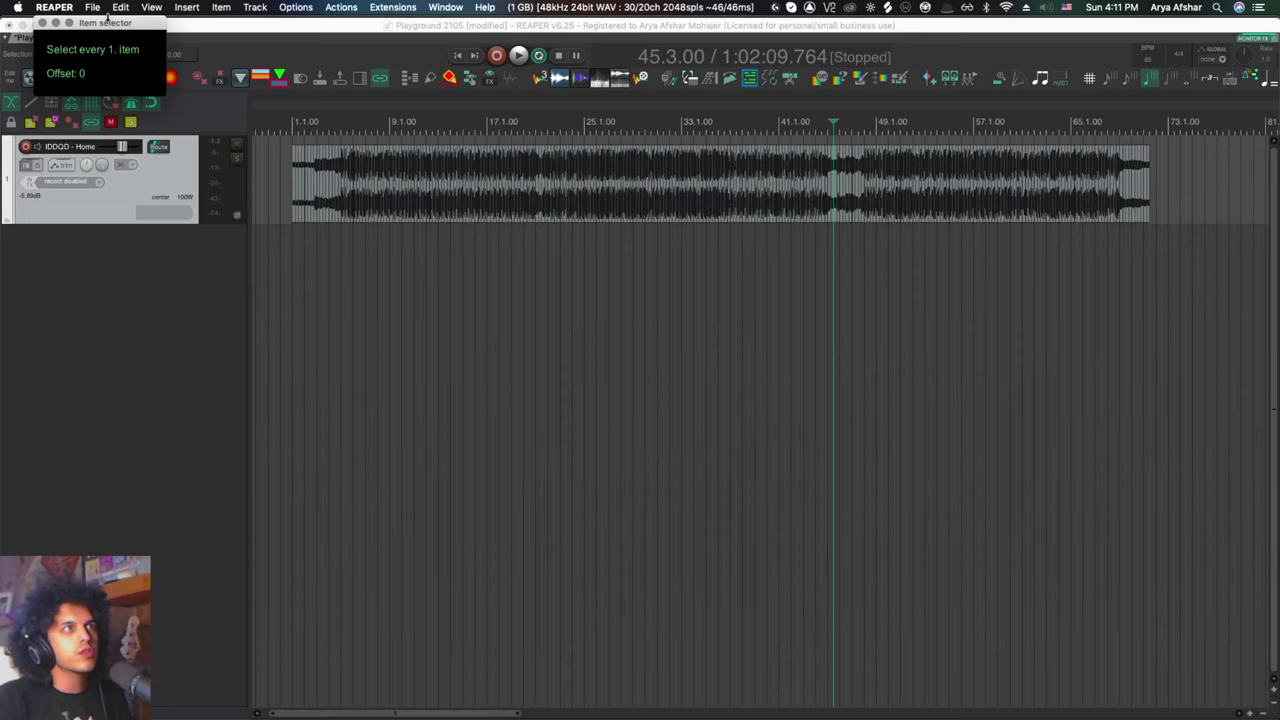
drag(95, 25, 313, 237)
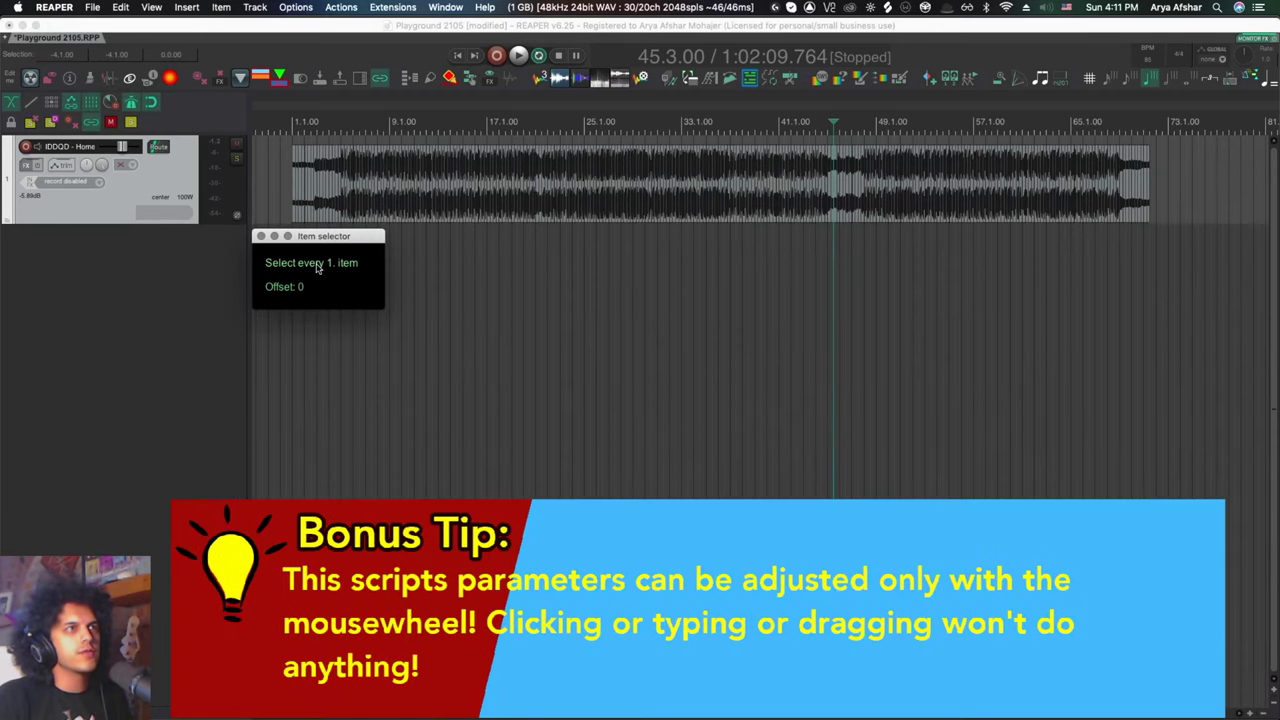
scroll(317, 266, up, 2)
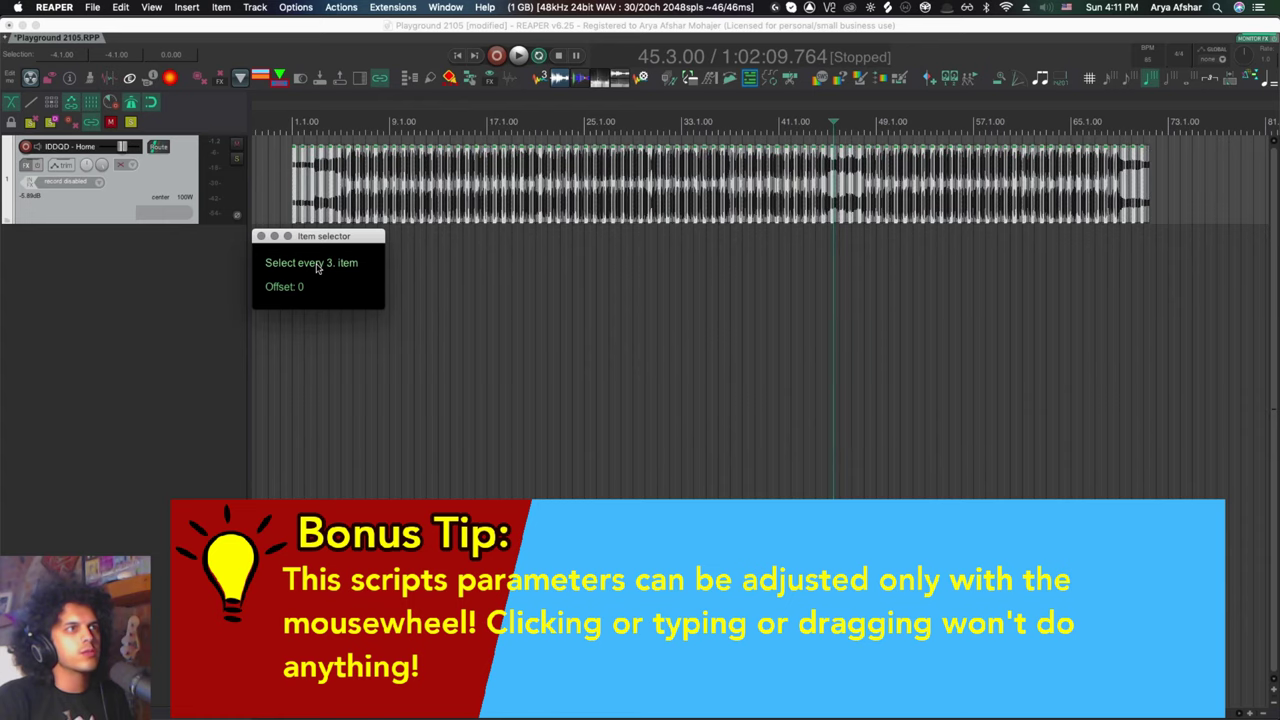
scroll(299, 265, up, 1)
scroll(285, 190, up, 1)
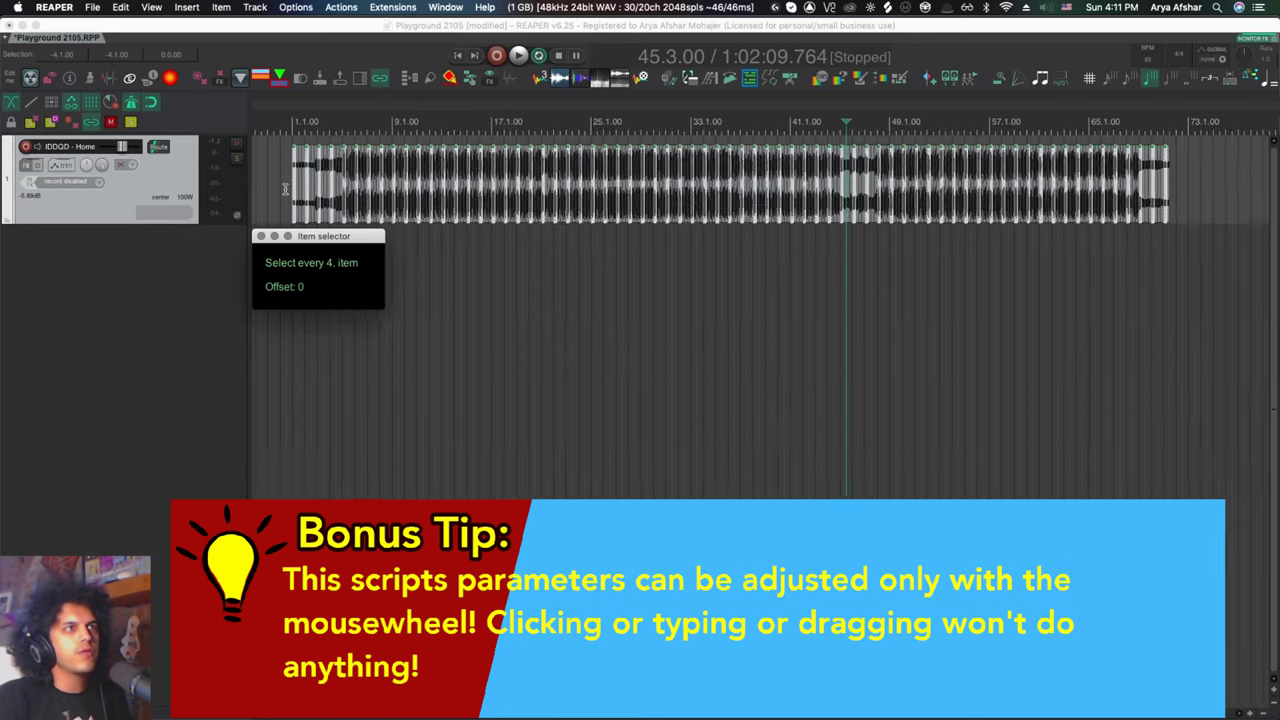
scroll(285, 190, up, 6)
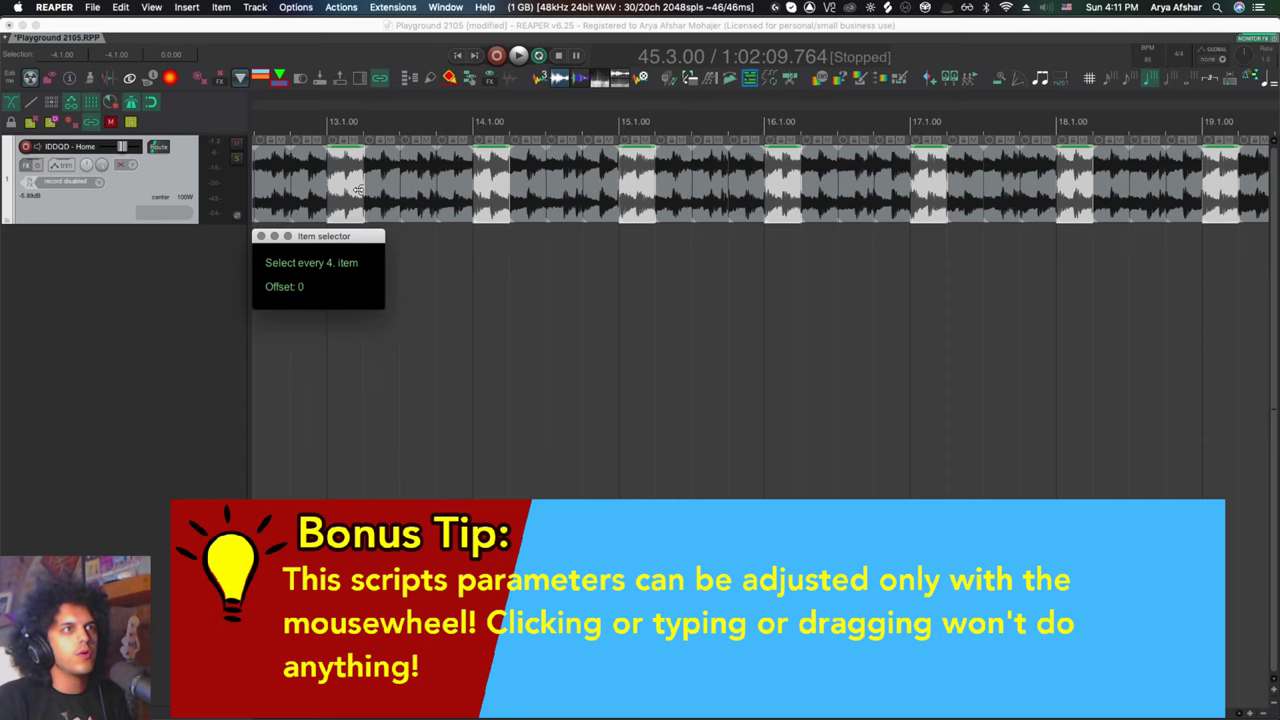
scroll(358, 190, down, 5)
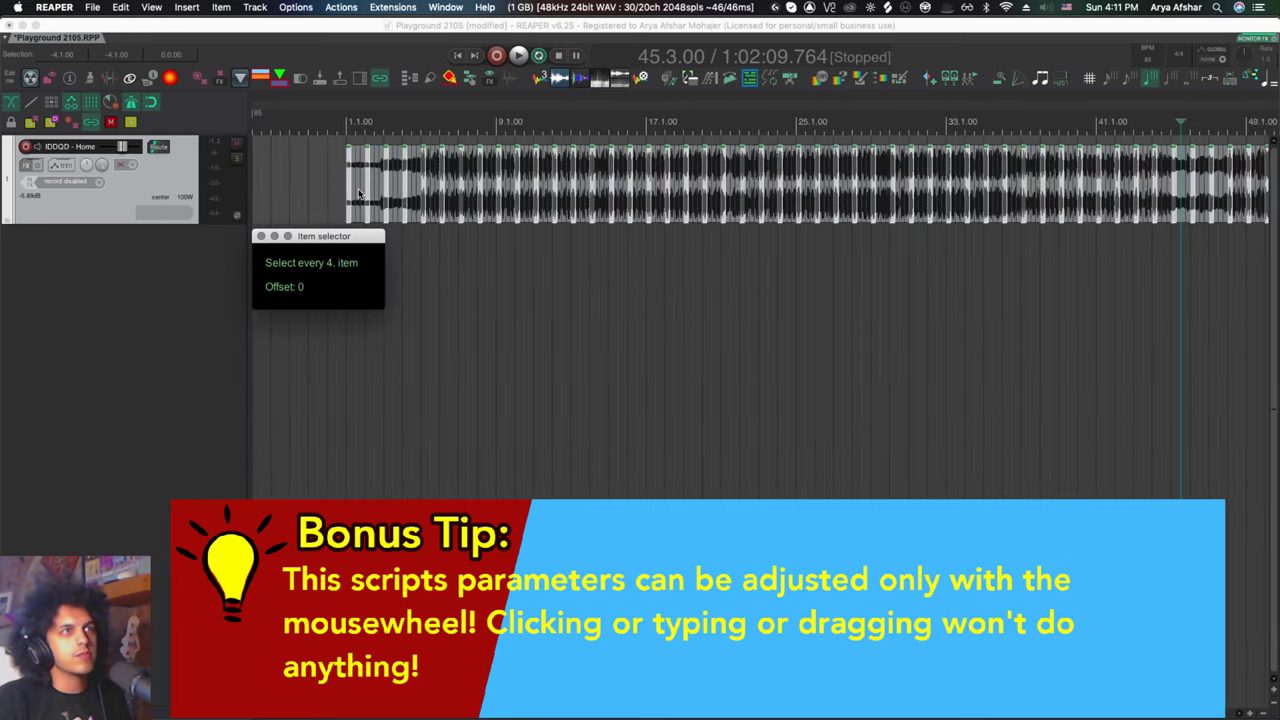
scroll(358, 190, up, 4)
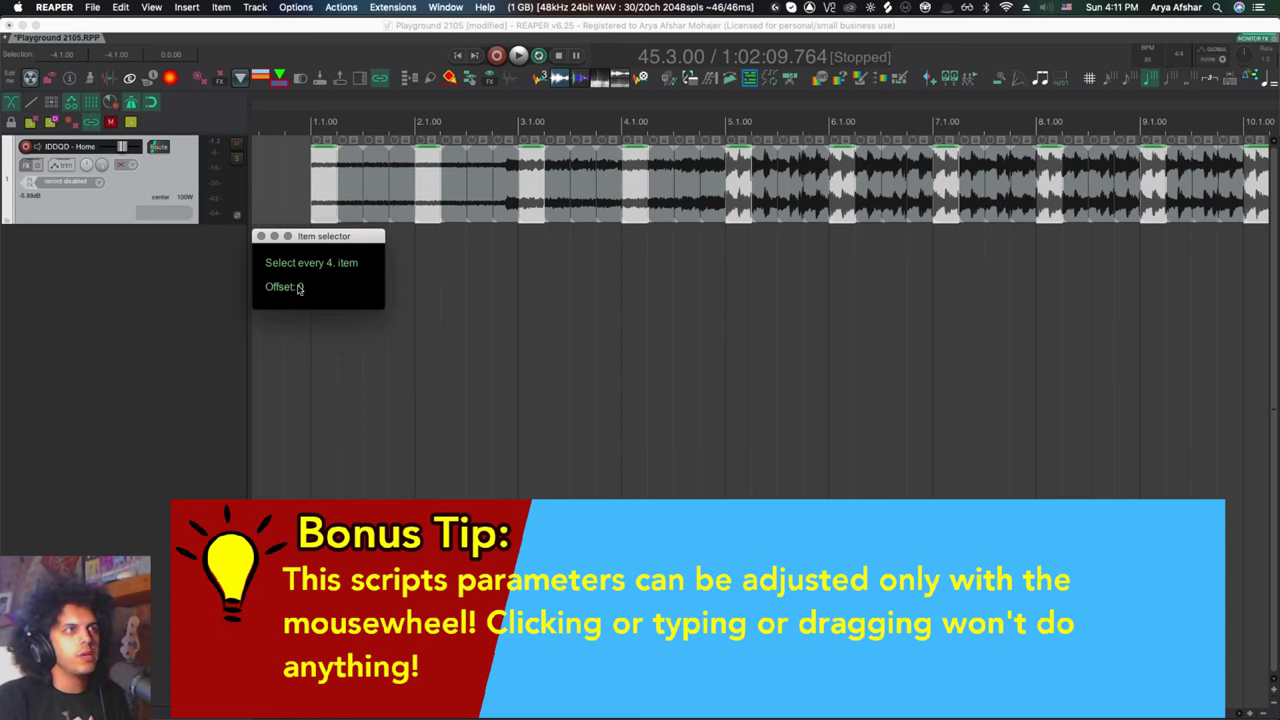
click(560, 368)
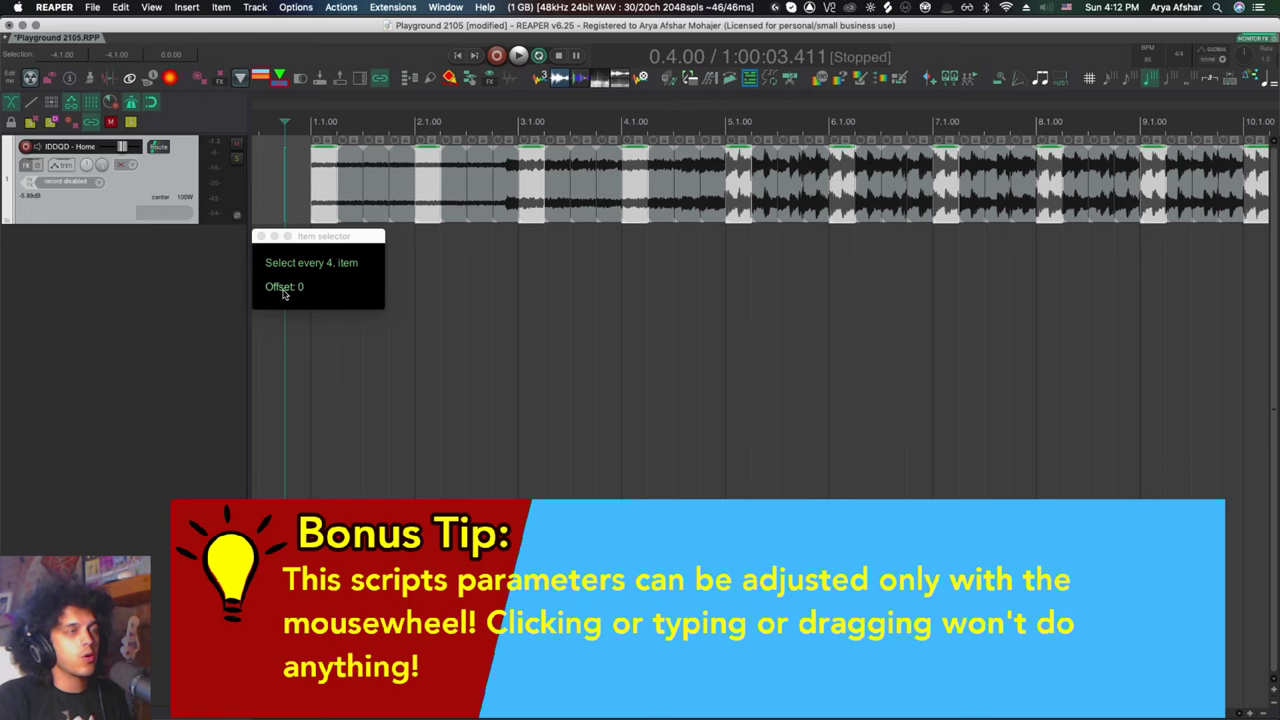
scroll(283, 293, up, 1)
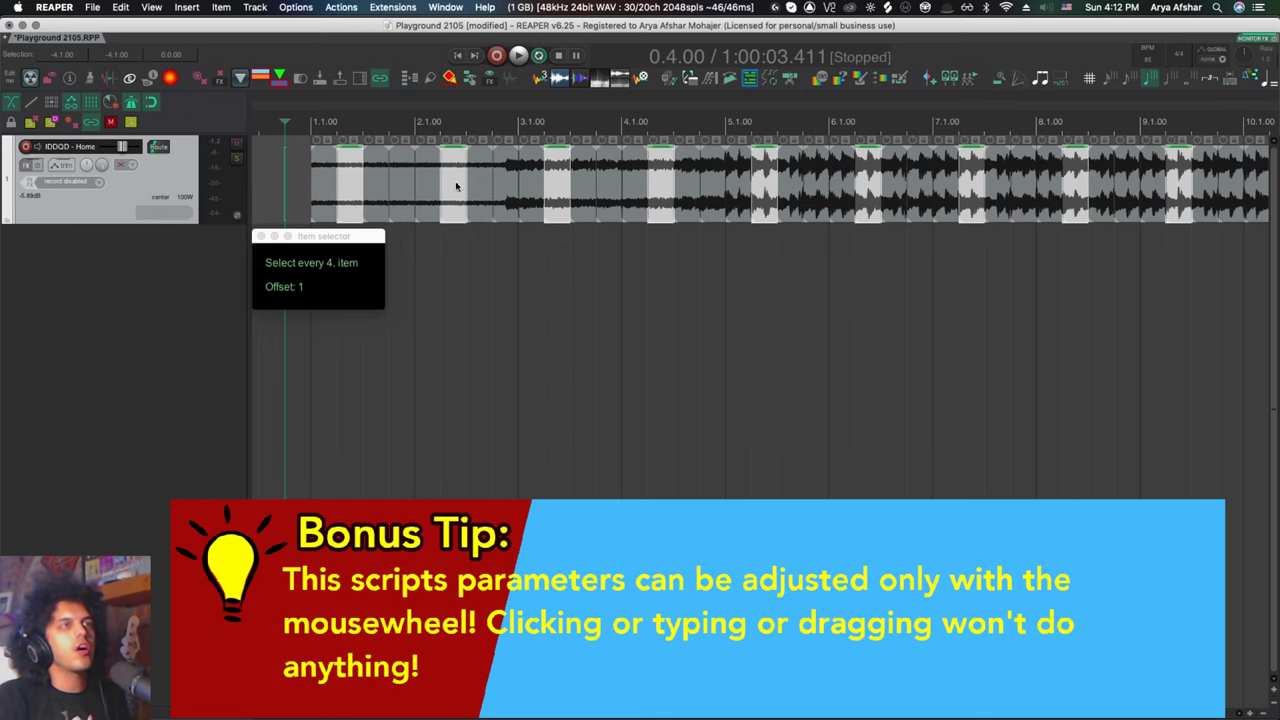
scroll(728, 275, right, 5)
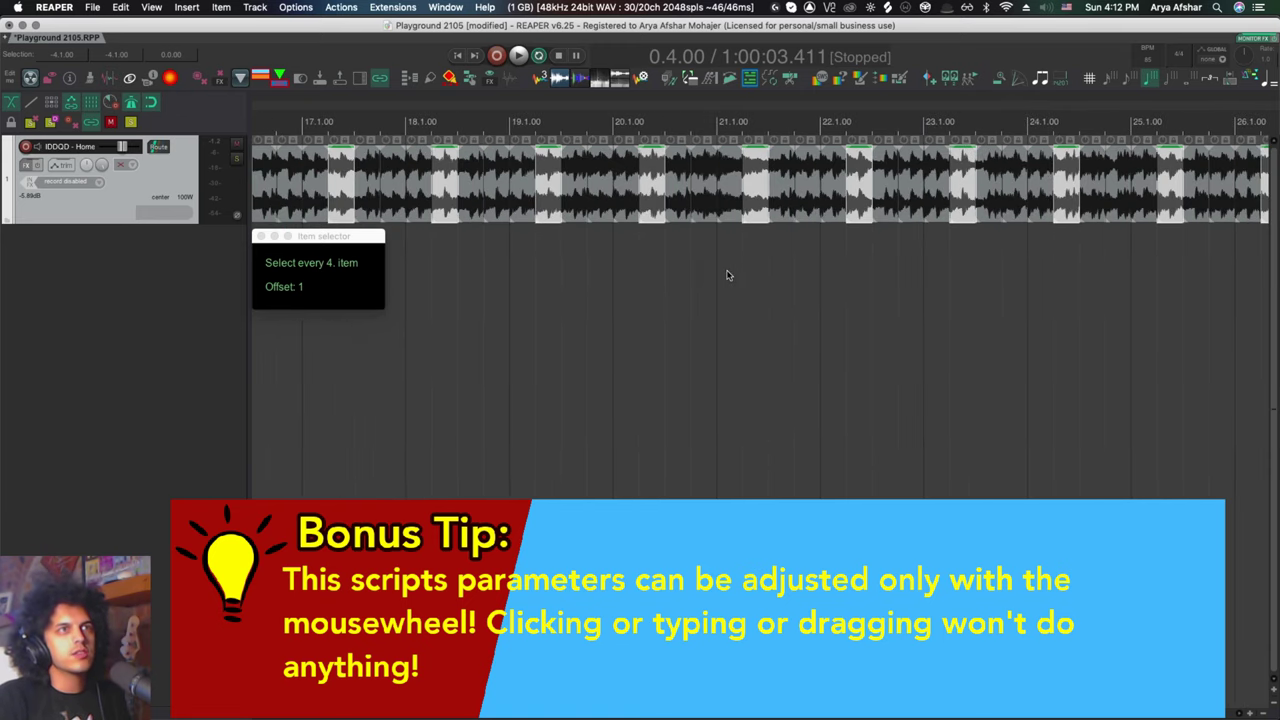
scroll(690, 276, left, 8)
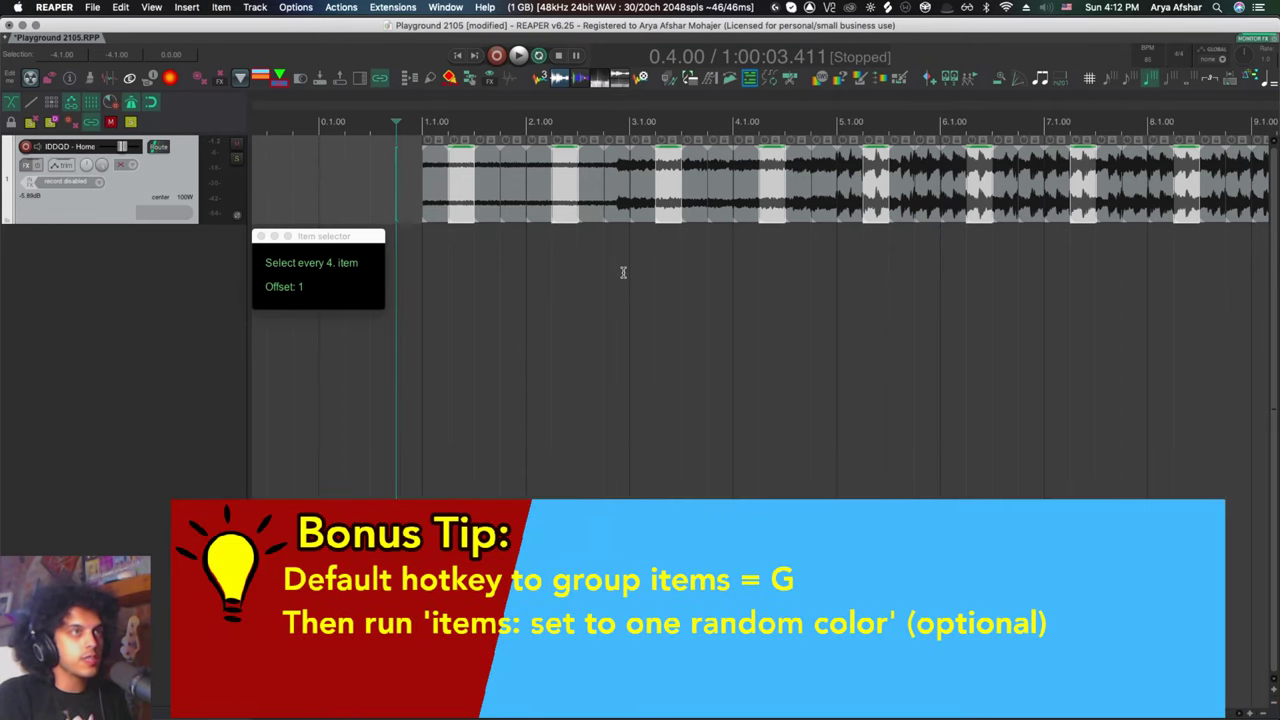
Select the highlighted every-fourth slices that fall on beat 2 of each bar.
key(Return)
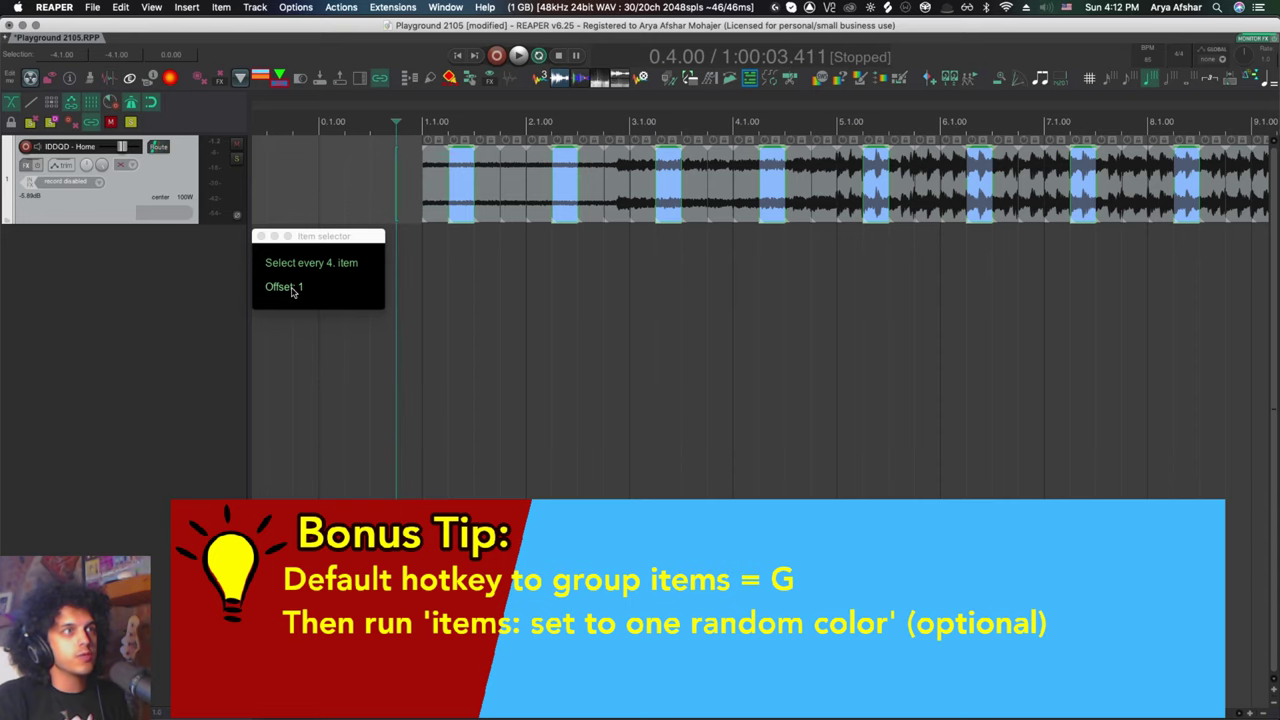
scroll(293, 291, down, 1)
scroll(293, 291, down, 1)
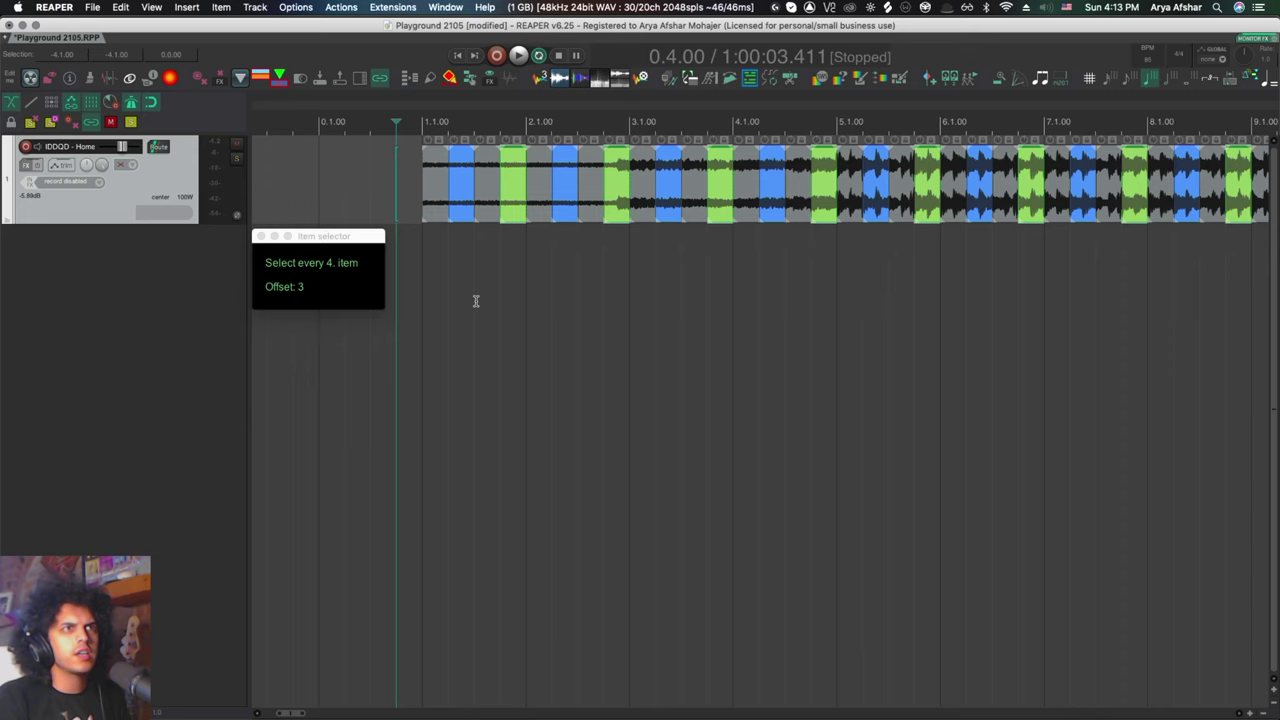
Enable 'Selecting one item selects group' and open the Mouse Modifiers preferences.
click(604, 365)
right_click(89, 126)
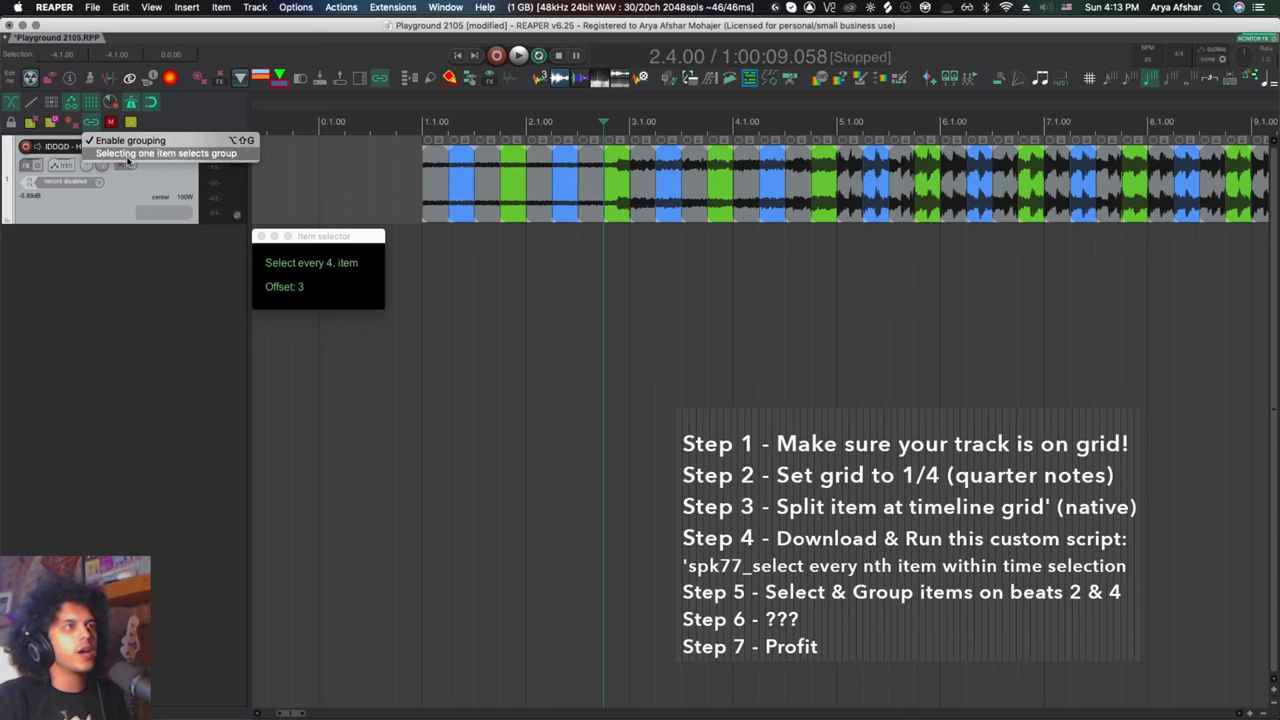
click(128, 156)
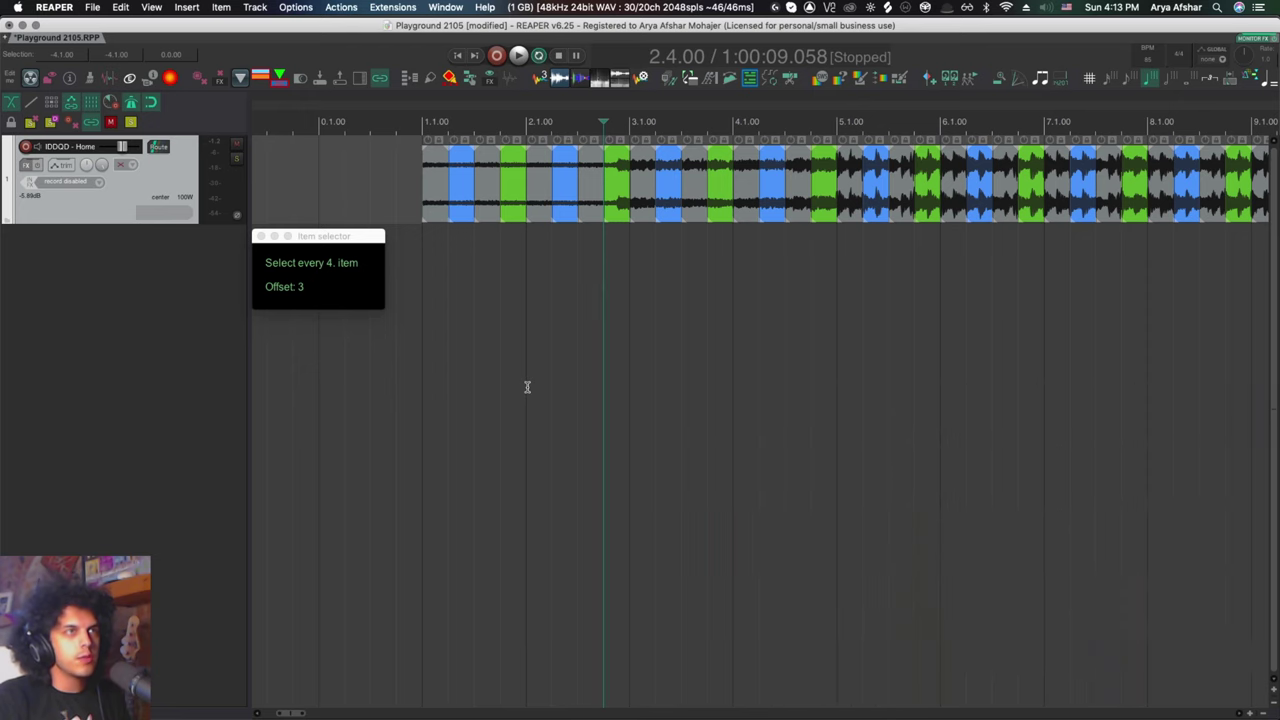
key(super+comma)
scroll(302, 463, down, 3)
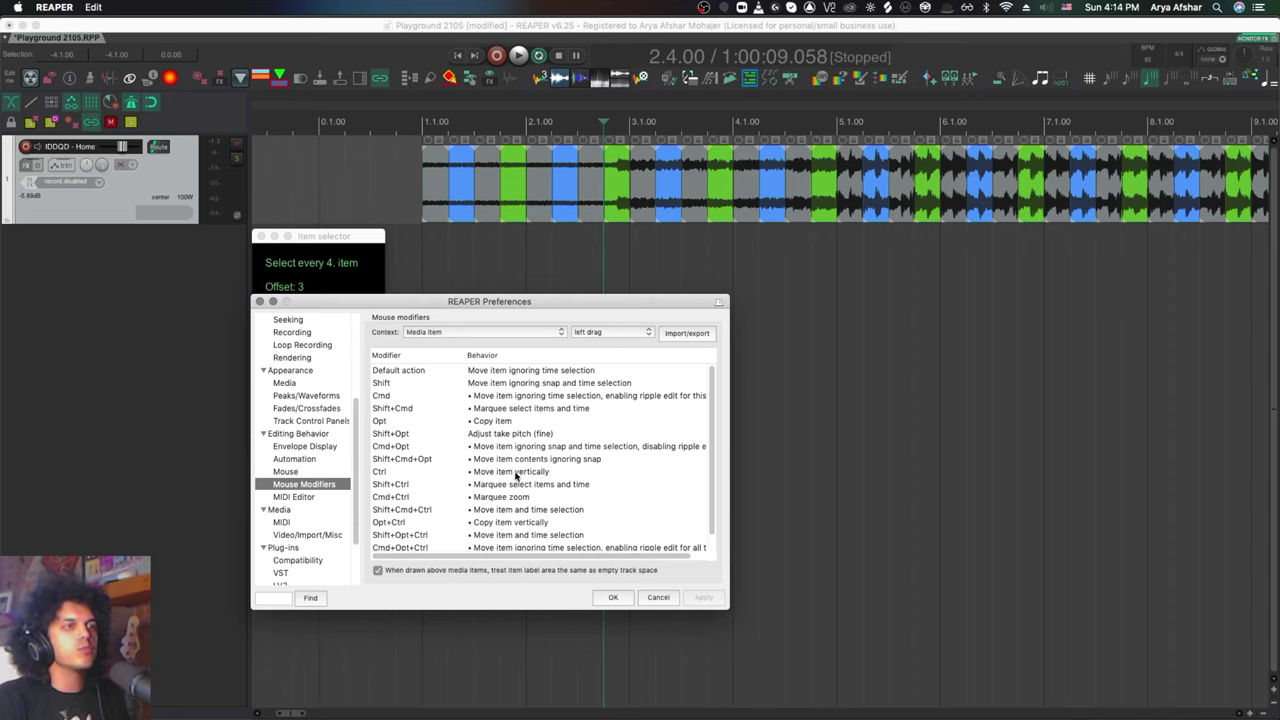
Move the blue beat 2 group down onto a new second track.
click(460, 200)
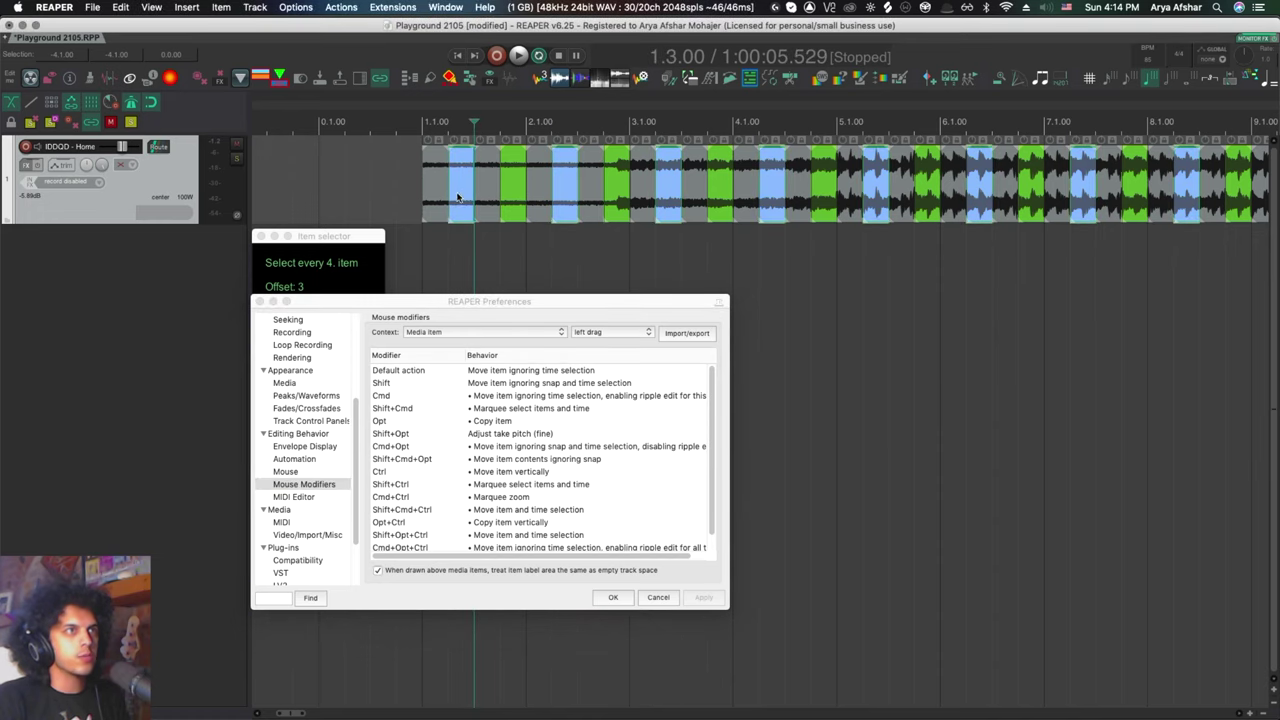
drag(458, 196, 489, 268)
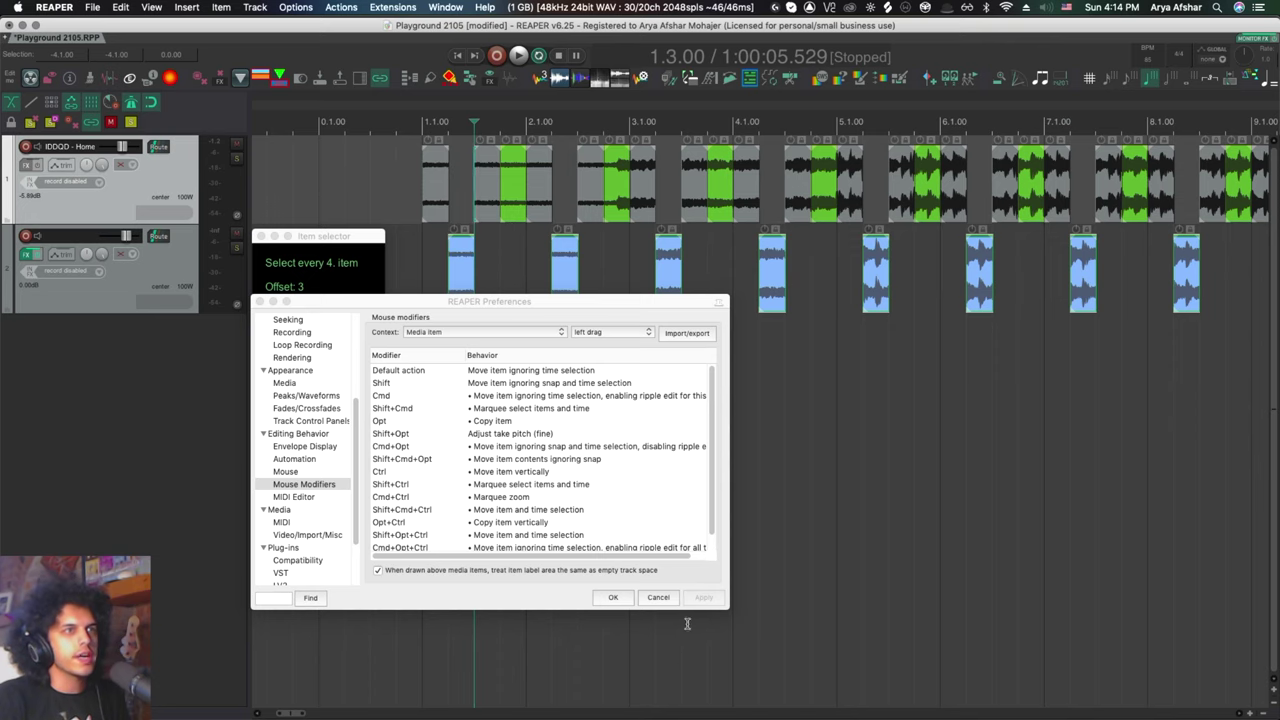
click(618, 599)
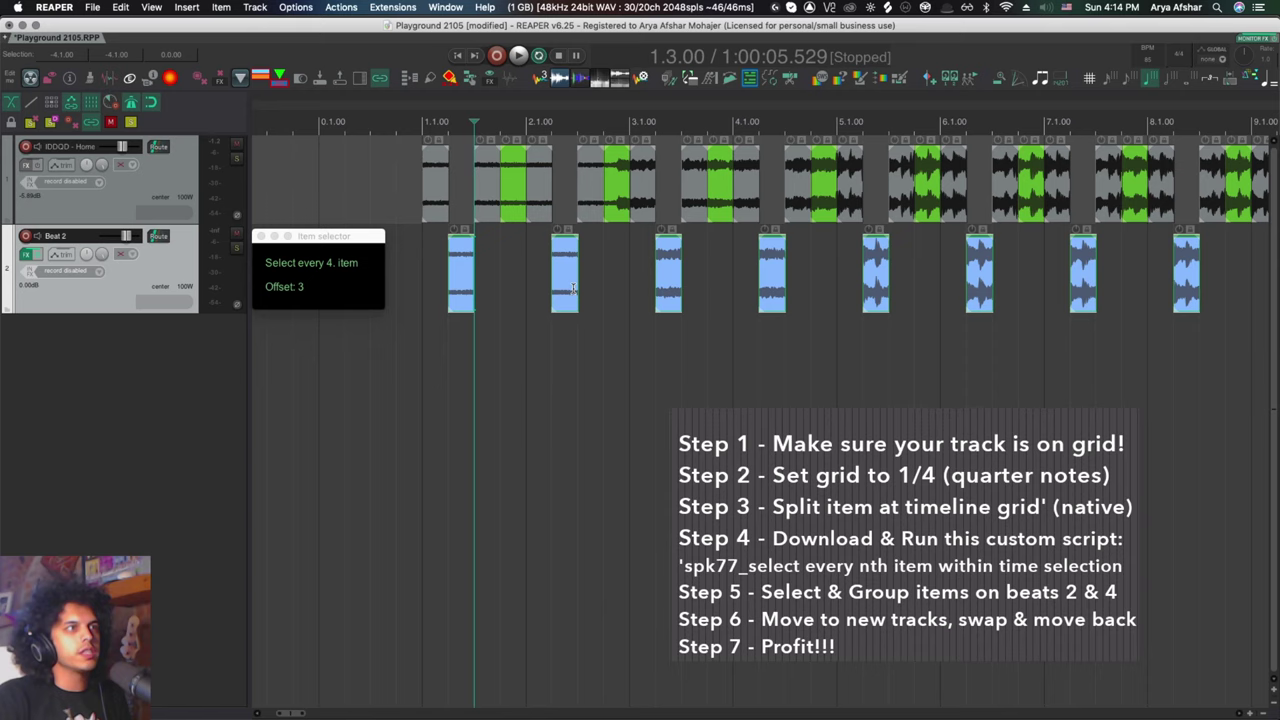
Move the green beat 4 slices onto a third track named Beat 4.
click(516, 198)
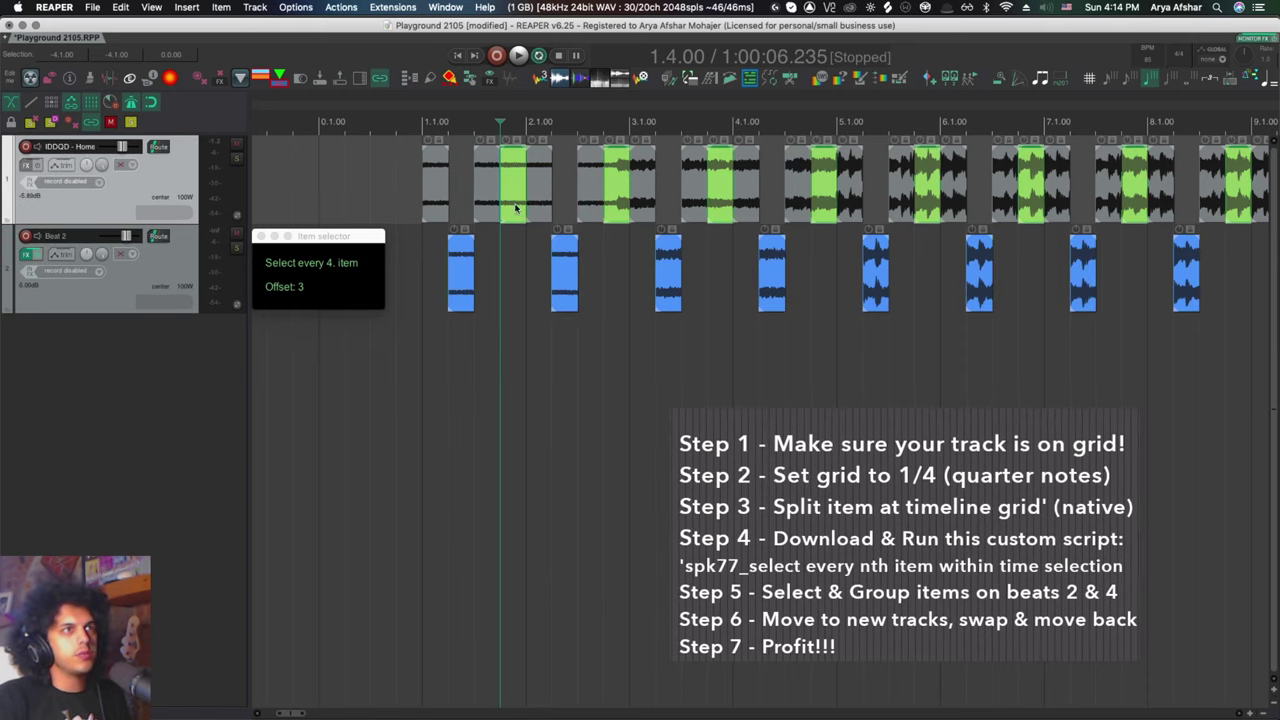
drag(516, 208, 520, 338)
double_click(54, 331)
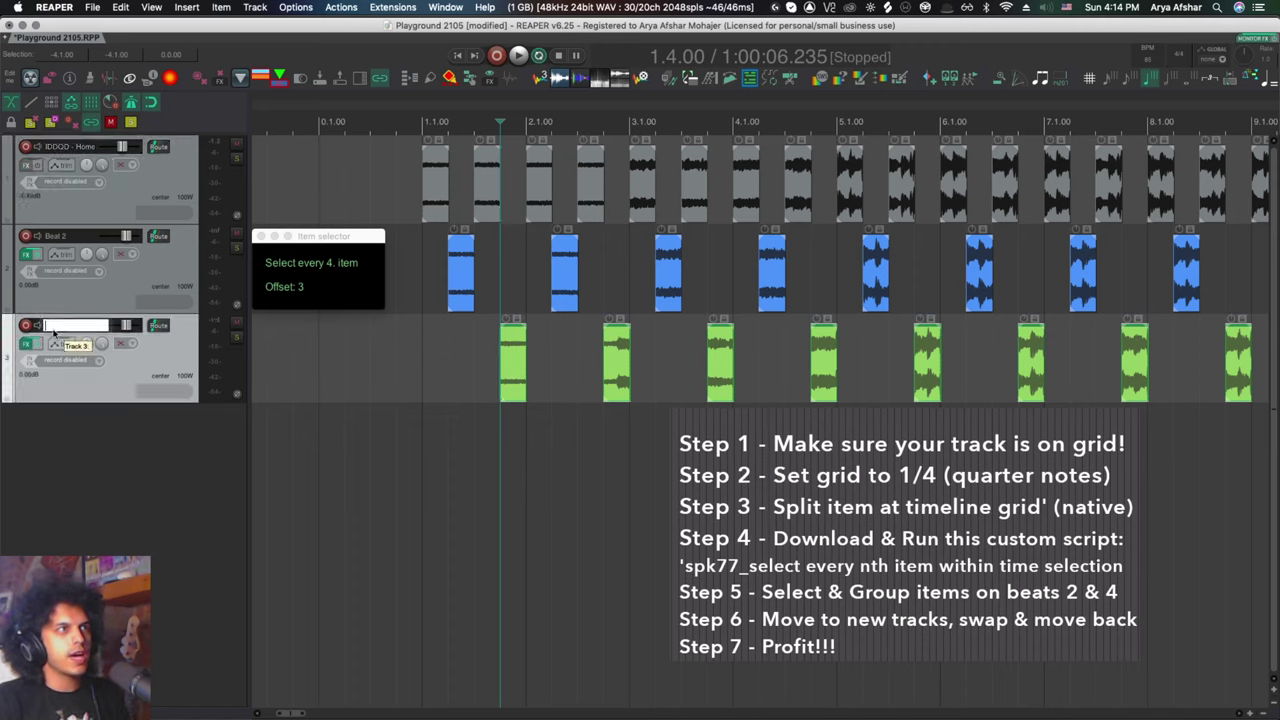
text(Beat 4)
key(Return)
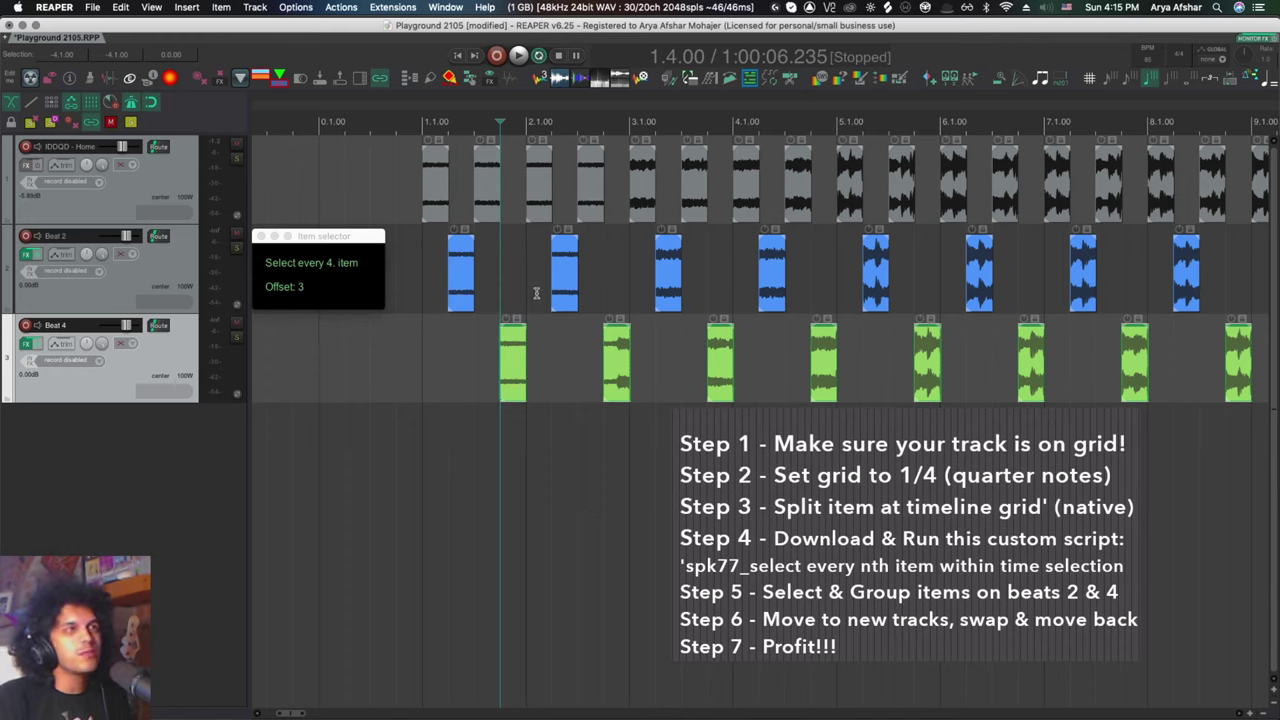
Shift the Beat 2 slices two beats right onto the beat 4 positions.
click(262, 237)
click(370, 270)
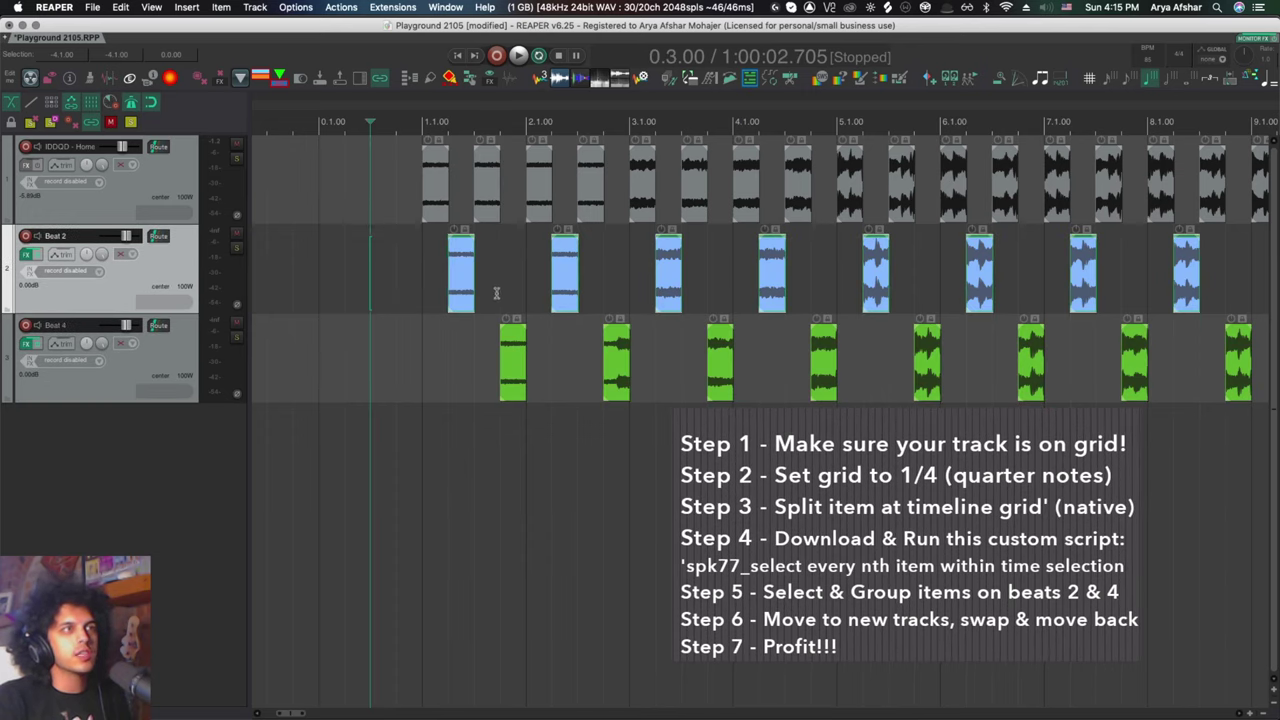
right_click(90, 123)
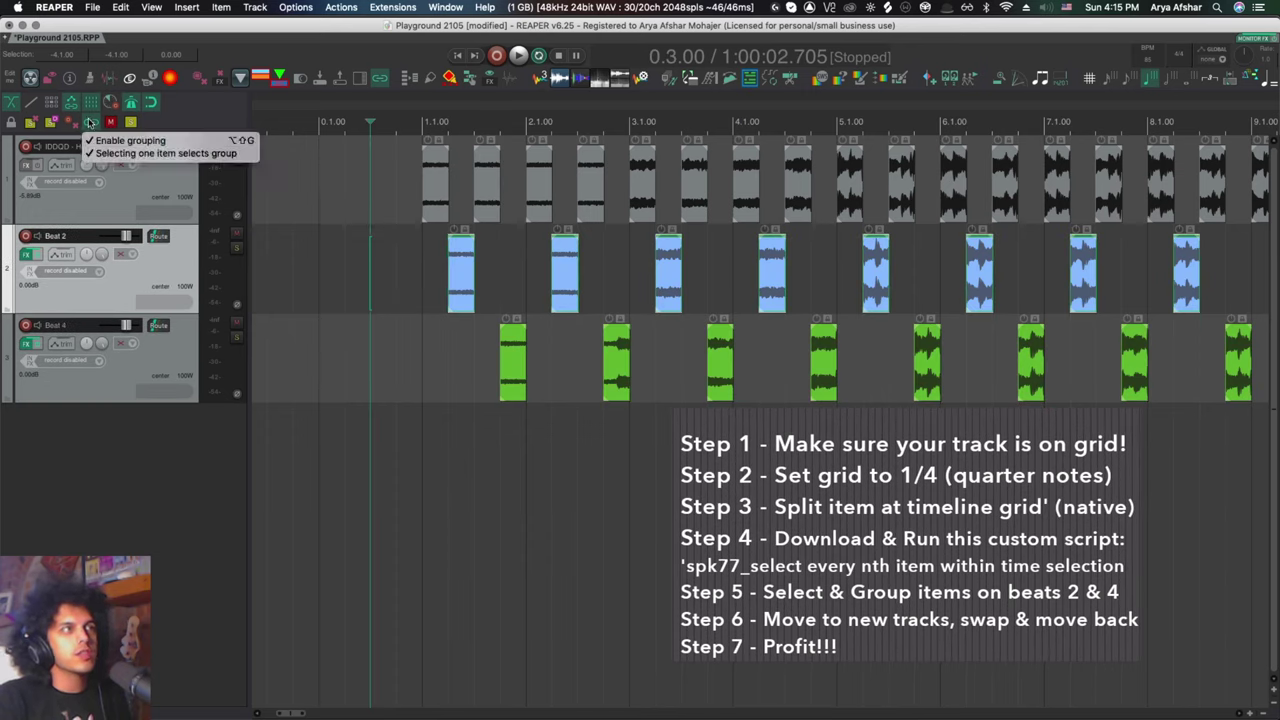
click(187, 121)
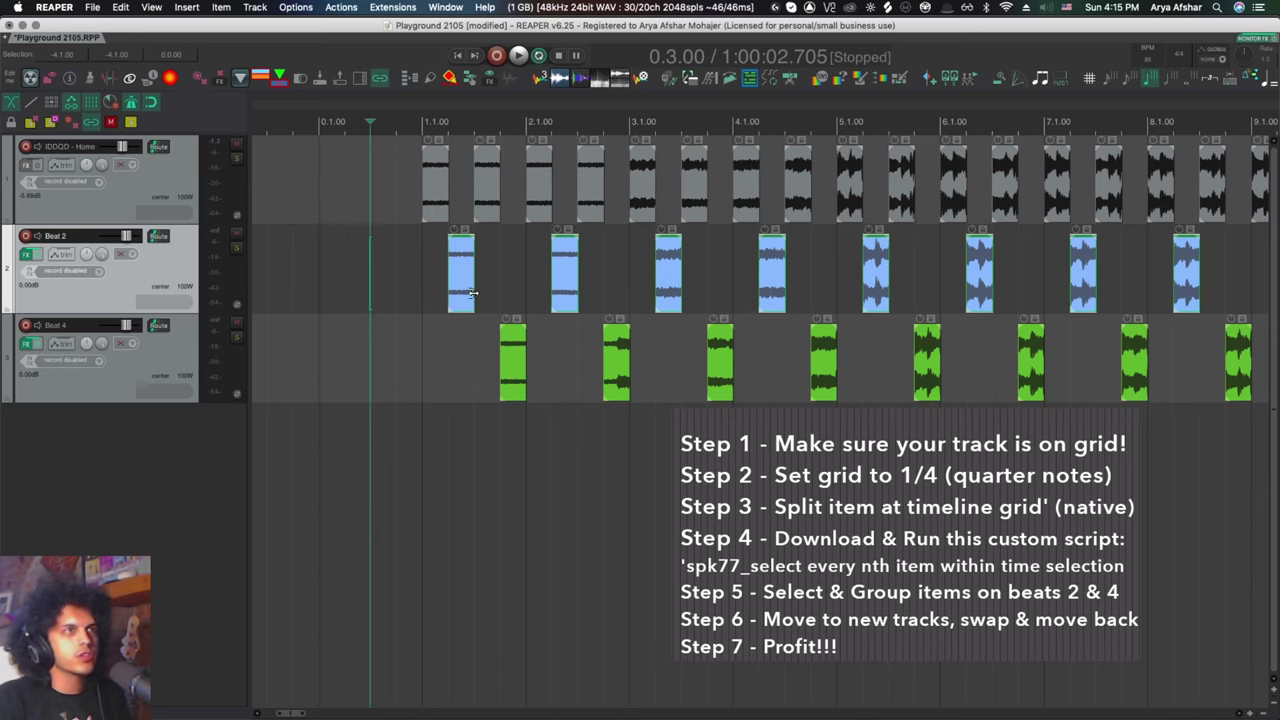
drag(469, 291, 521, 300)
Move the Beat 4 slices onto beat 2 and return both sets to the song track.
click(464, 373)
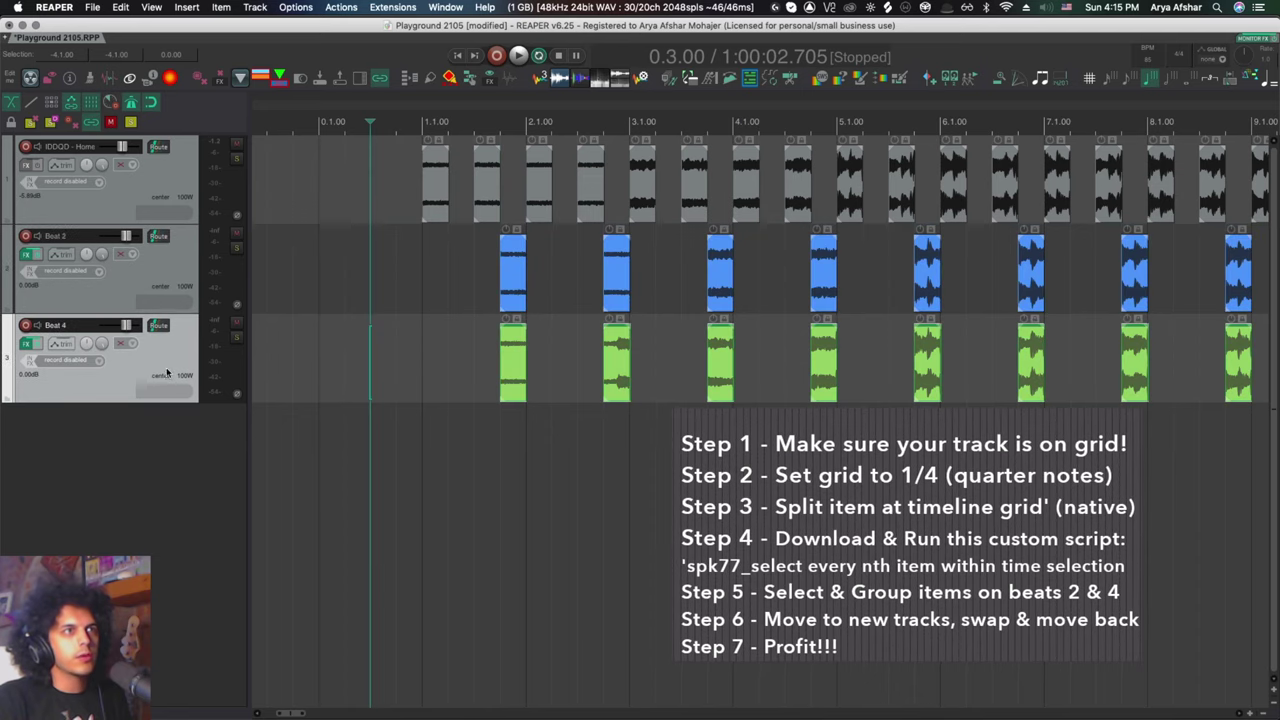
drag(514, 388, 458, 210)
click(513, 285)
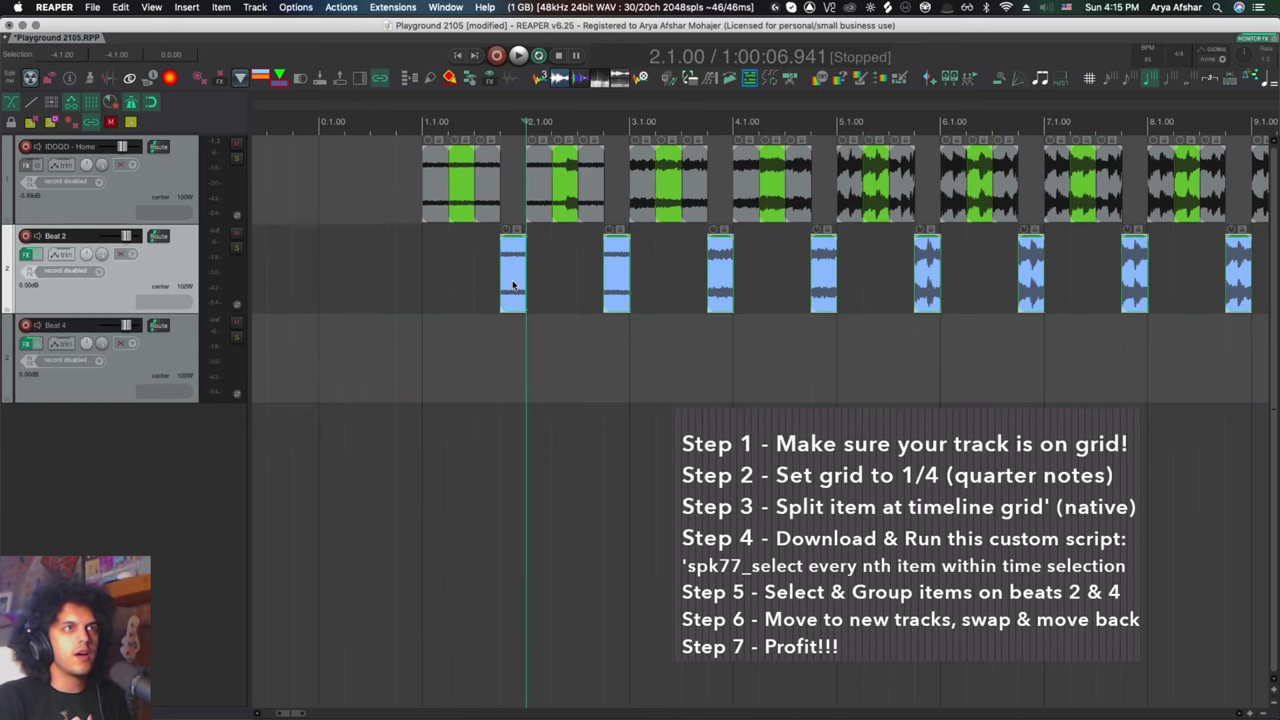
drag(513, 285, 512, 185)
scroll(528, 266, down, 2)
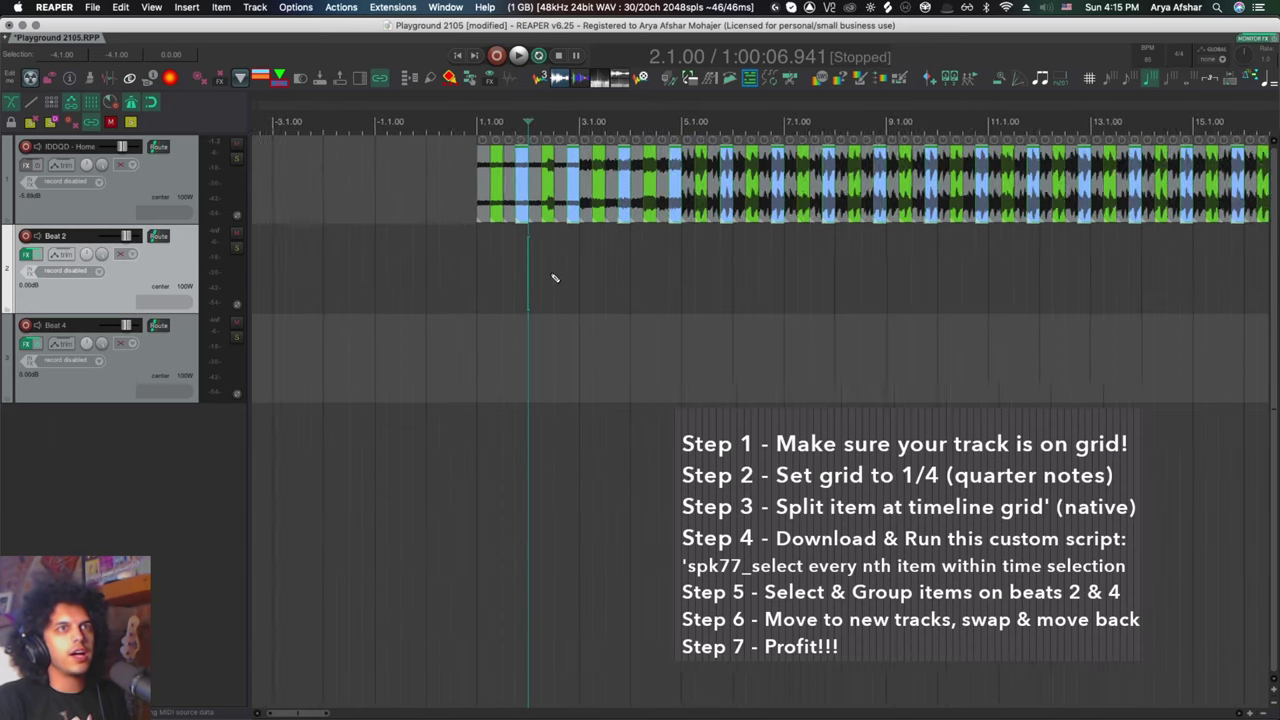
scroll(540, 275, down, 6)
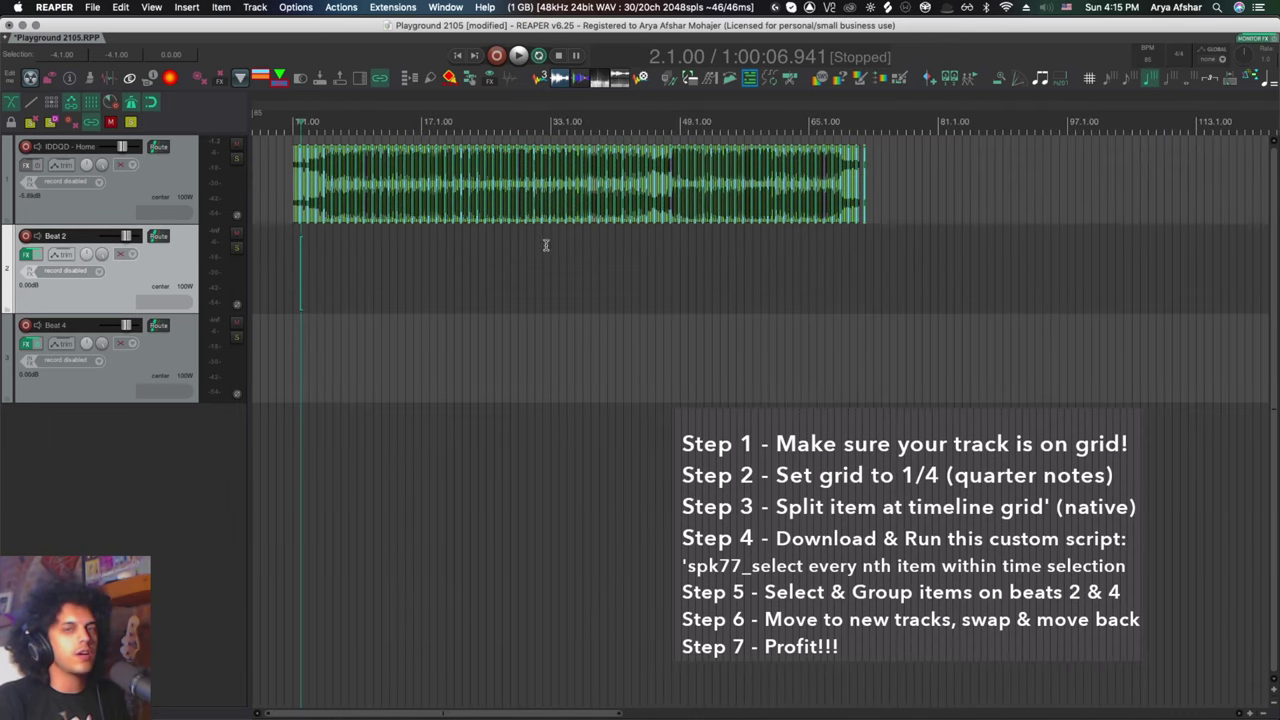
Play the song from around bar 32 to hear the swapped beats.
click(545, 245)
key(space)
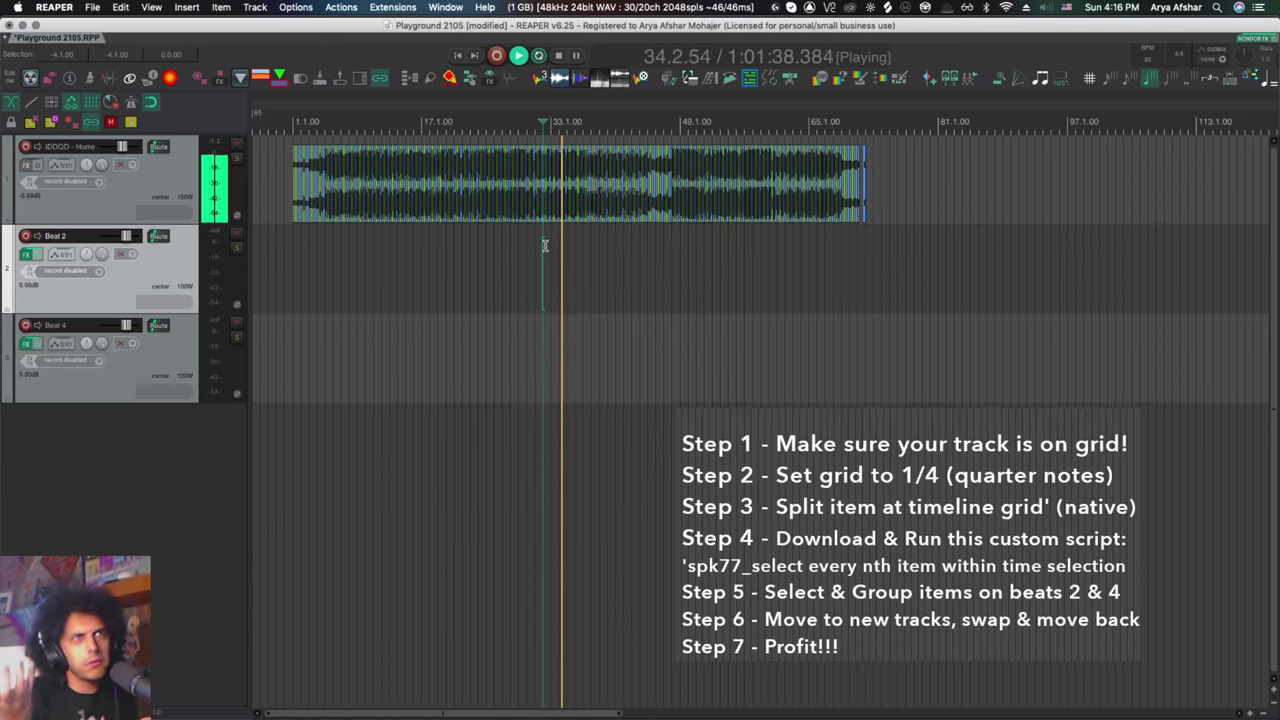
click(751, 257)
key(space)
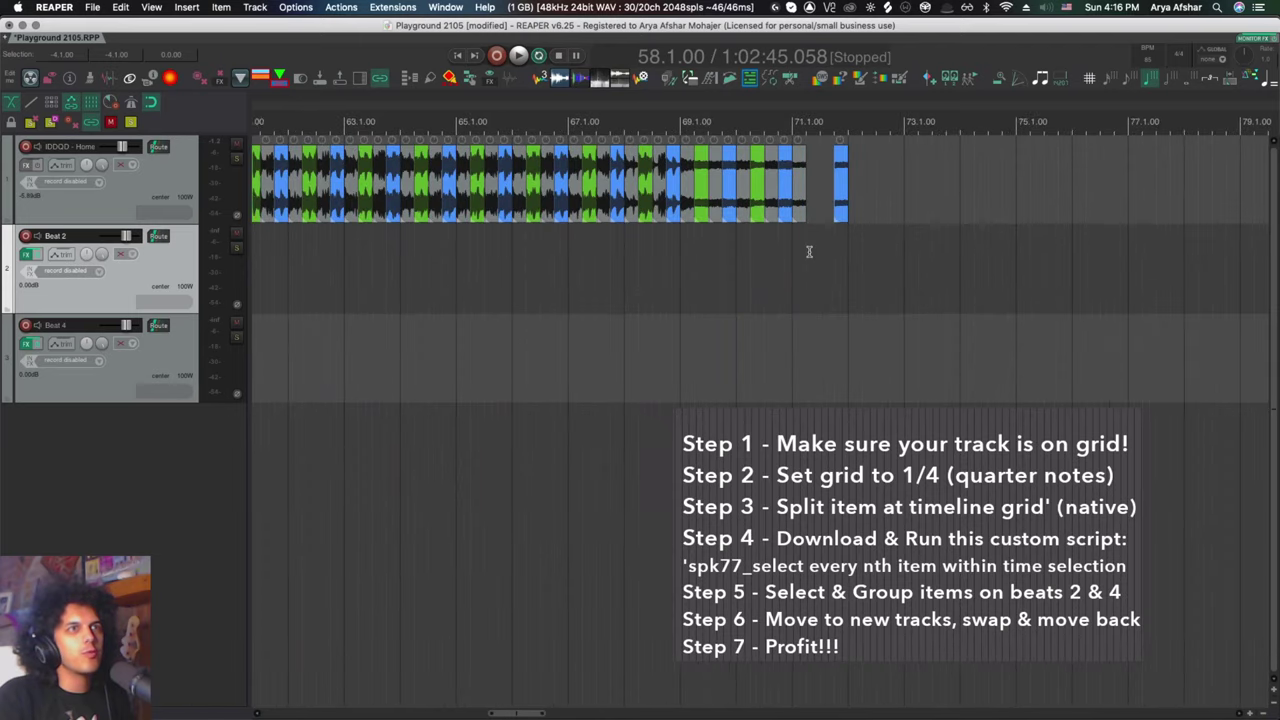
Delete the stray blue slice past bar 71, then select all slices to glue into one item.
scroll(531, 244, up, 10)
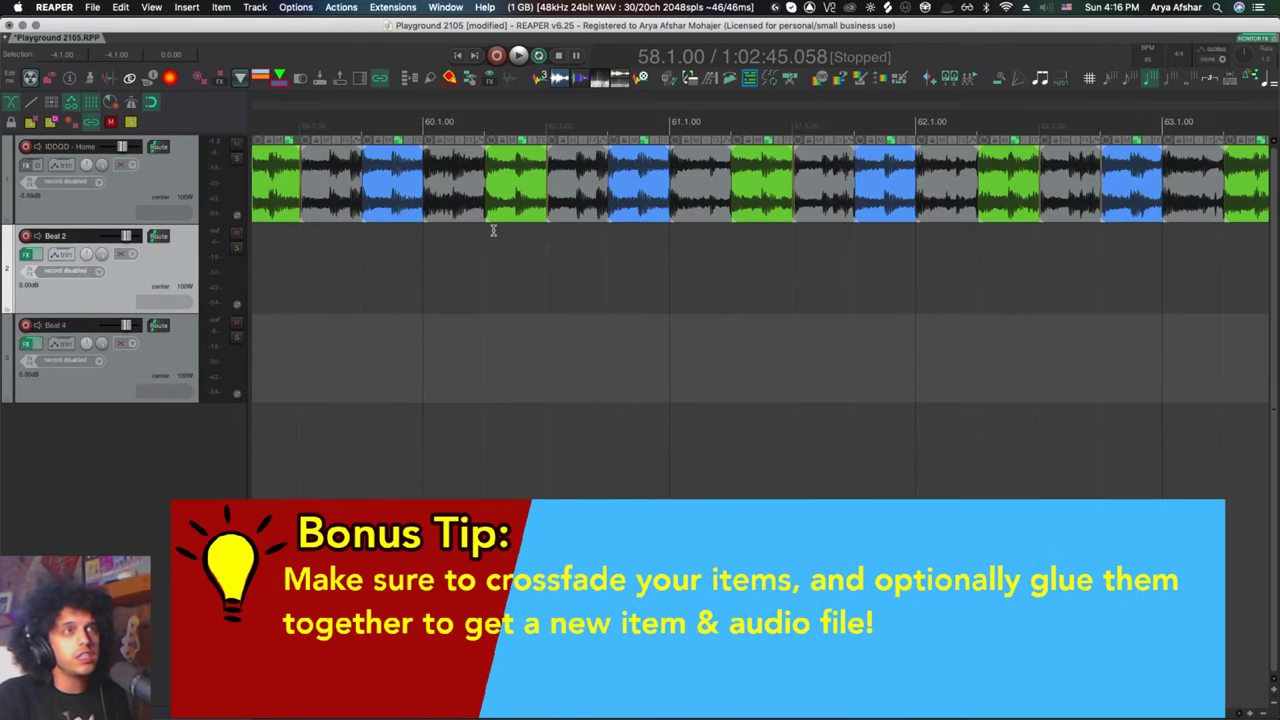
scroll(480, 231, up, 5)
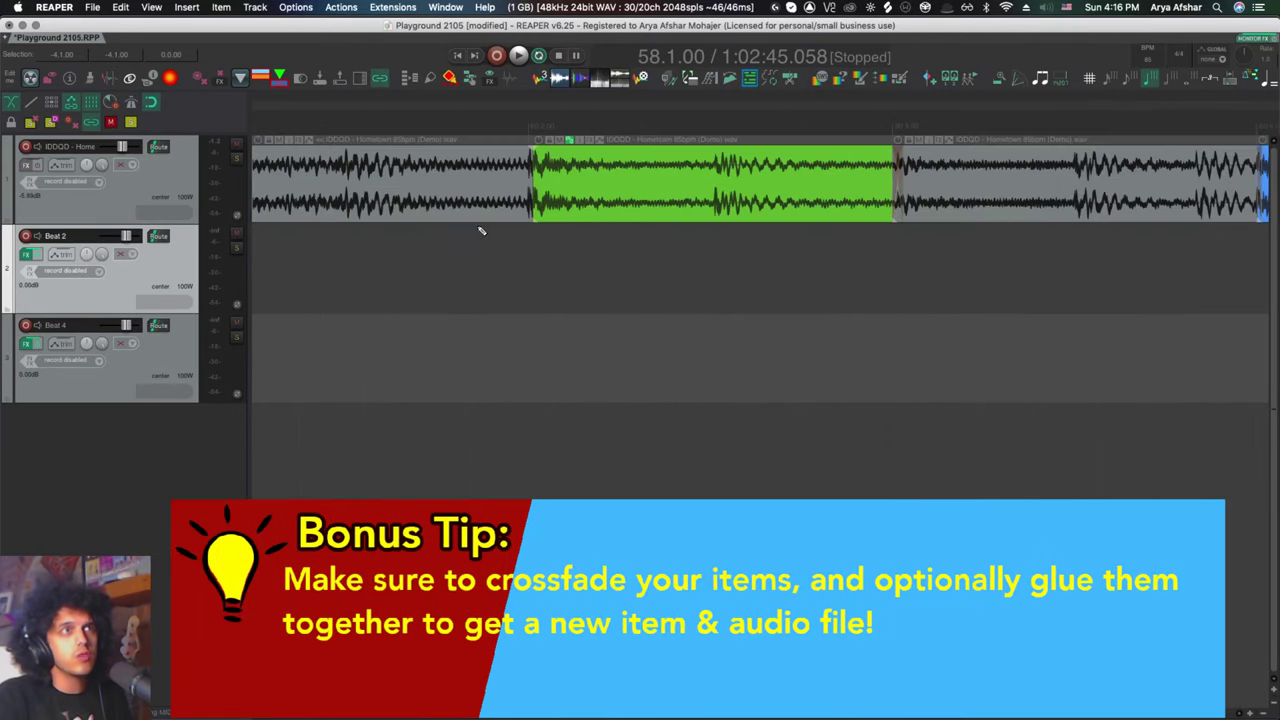
click(536, 185)
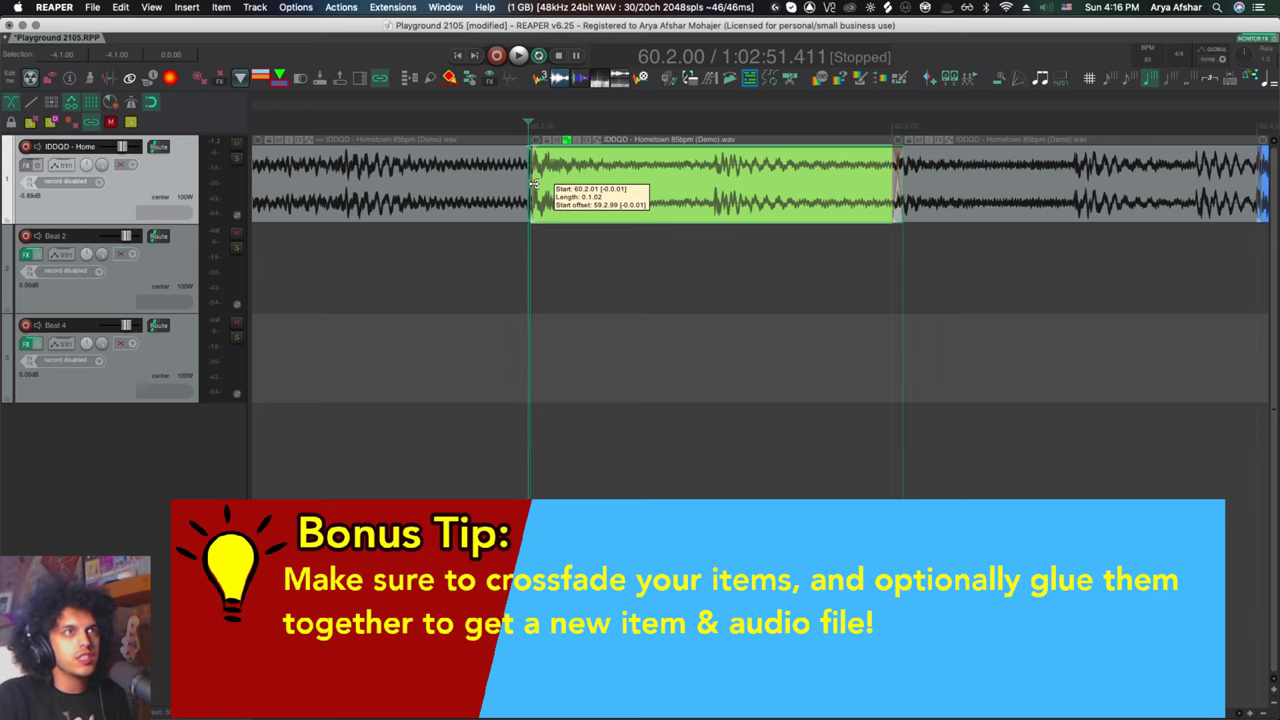
scroll(536, 183, up, 5)
scroll(546, 155, down, 8)
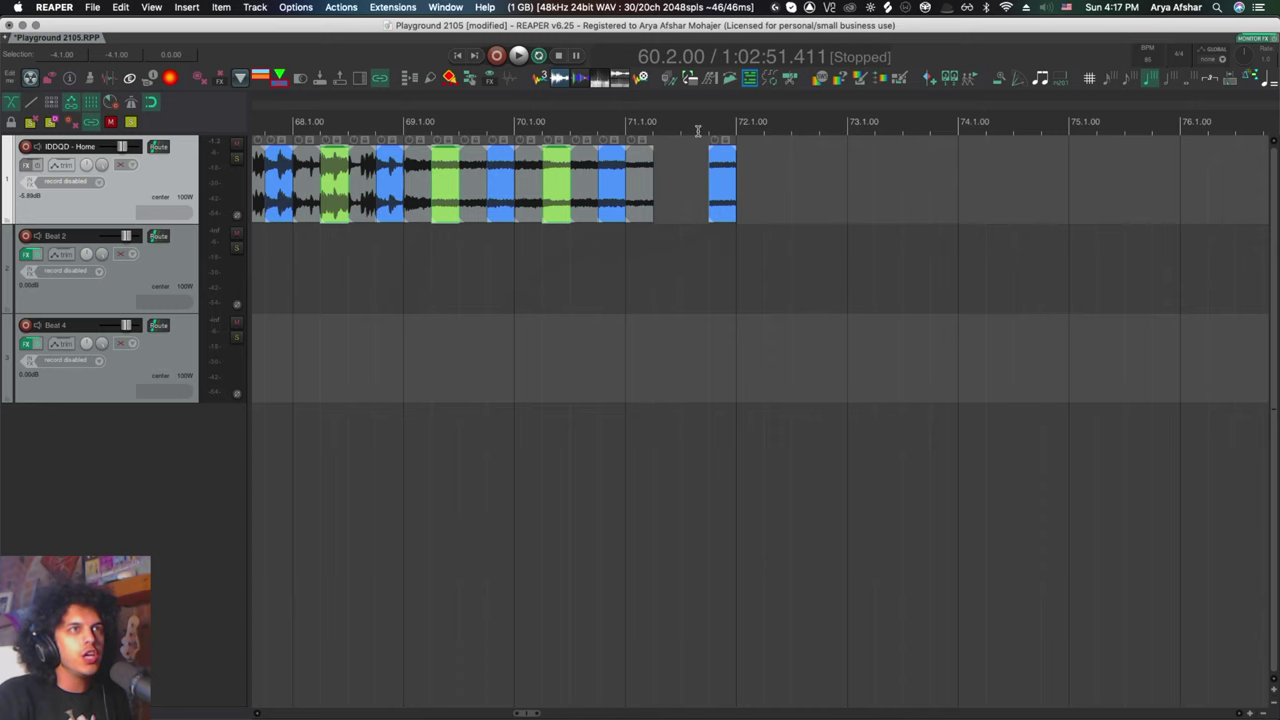
click(722, 194)
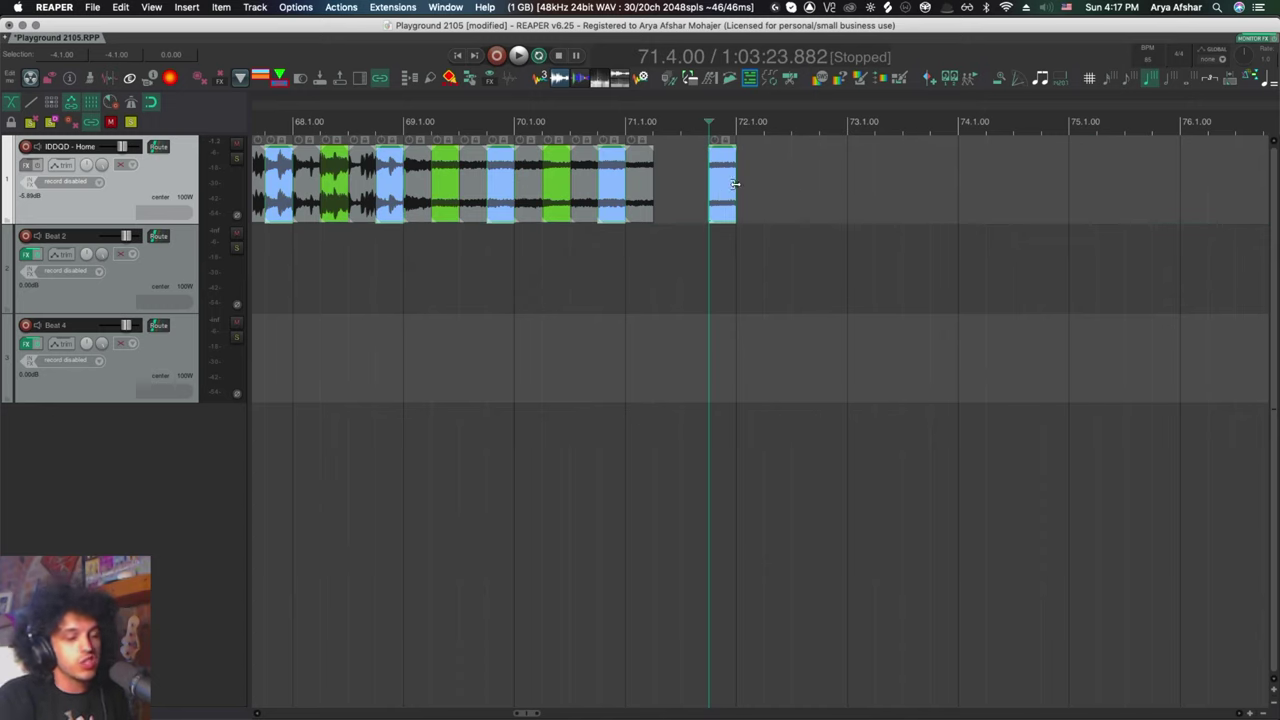
click(715, 200)
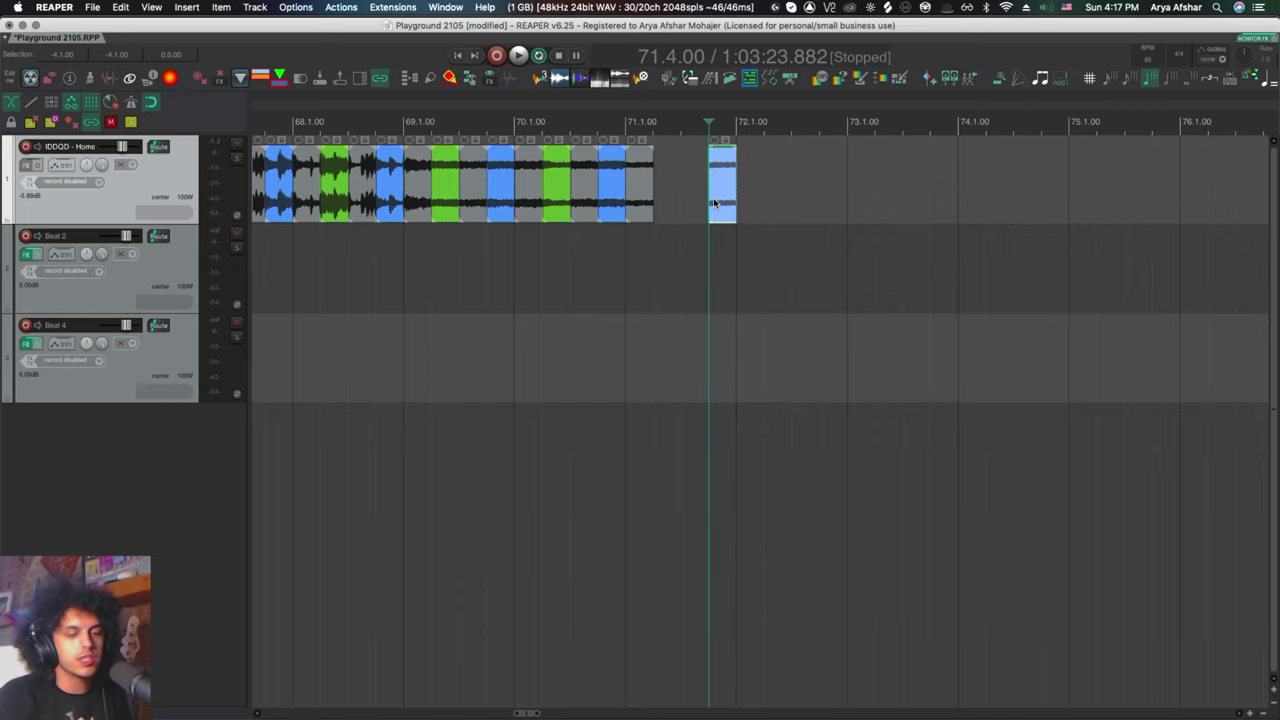
key(Delete)
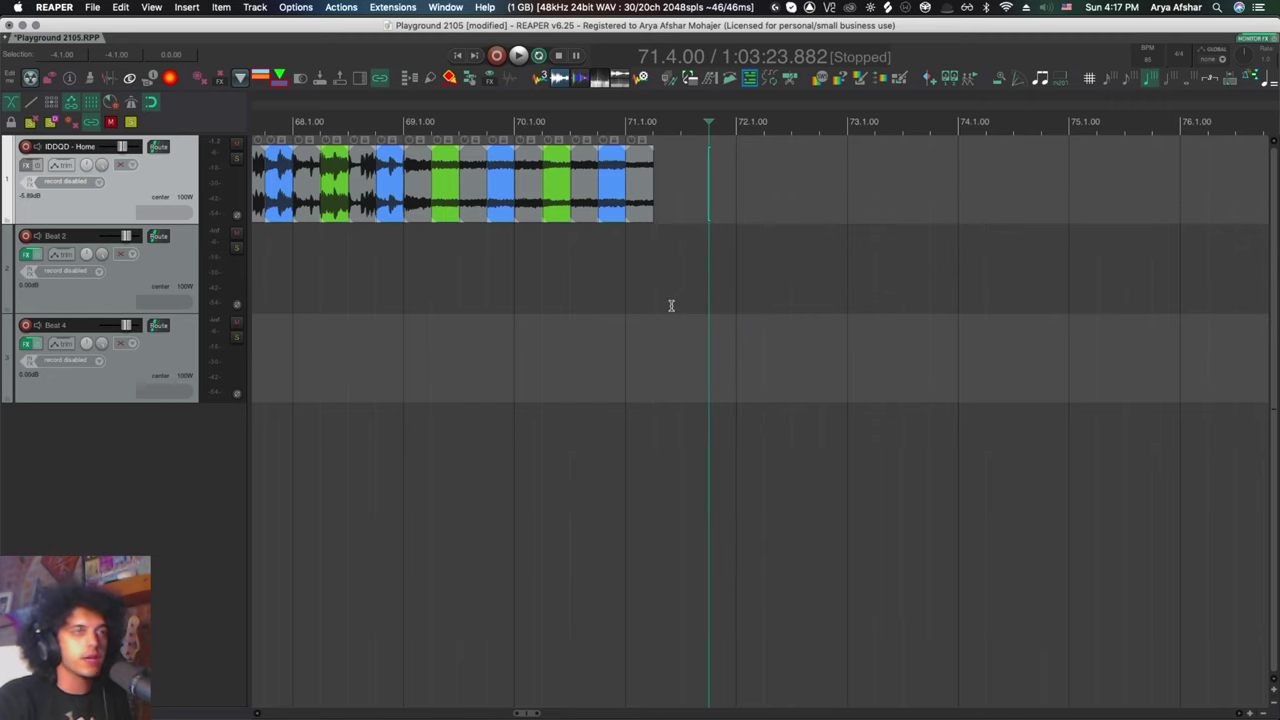
key(super+a)
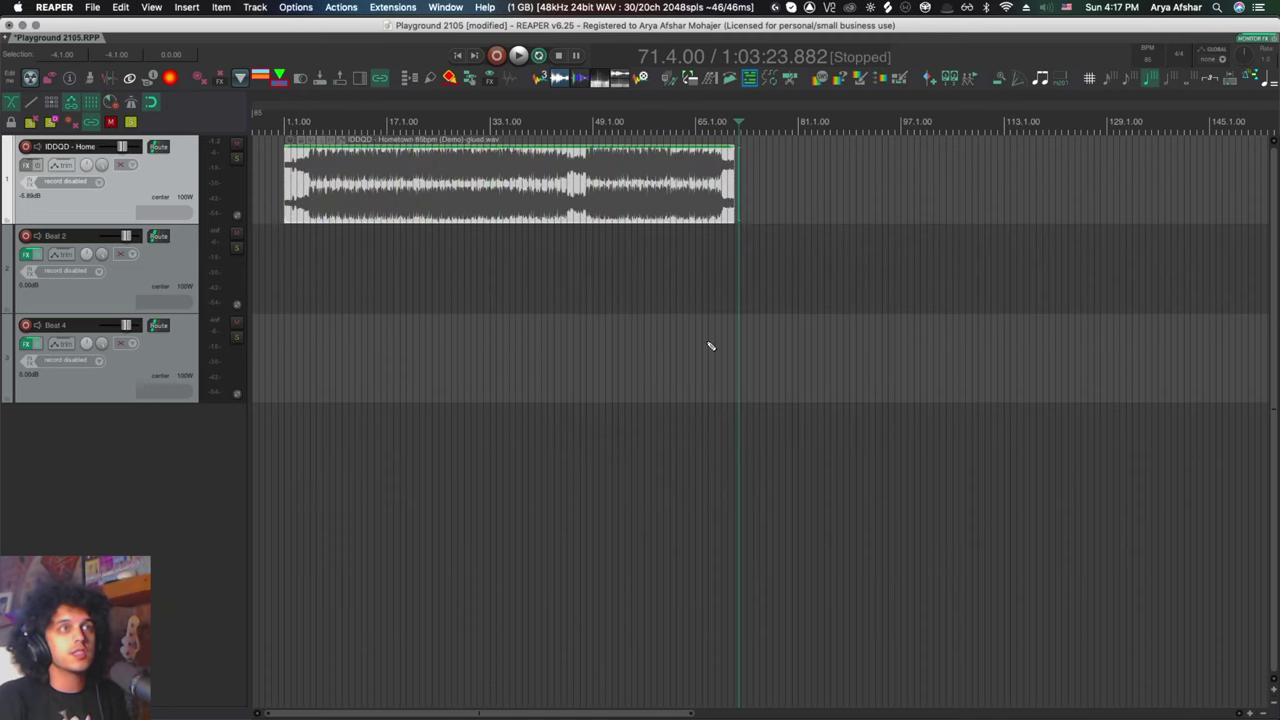
click(524, 241)
click(475, 245)
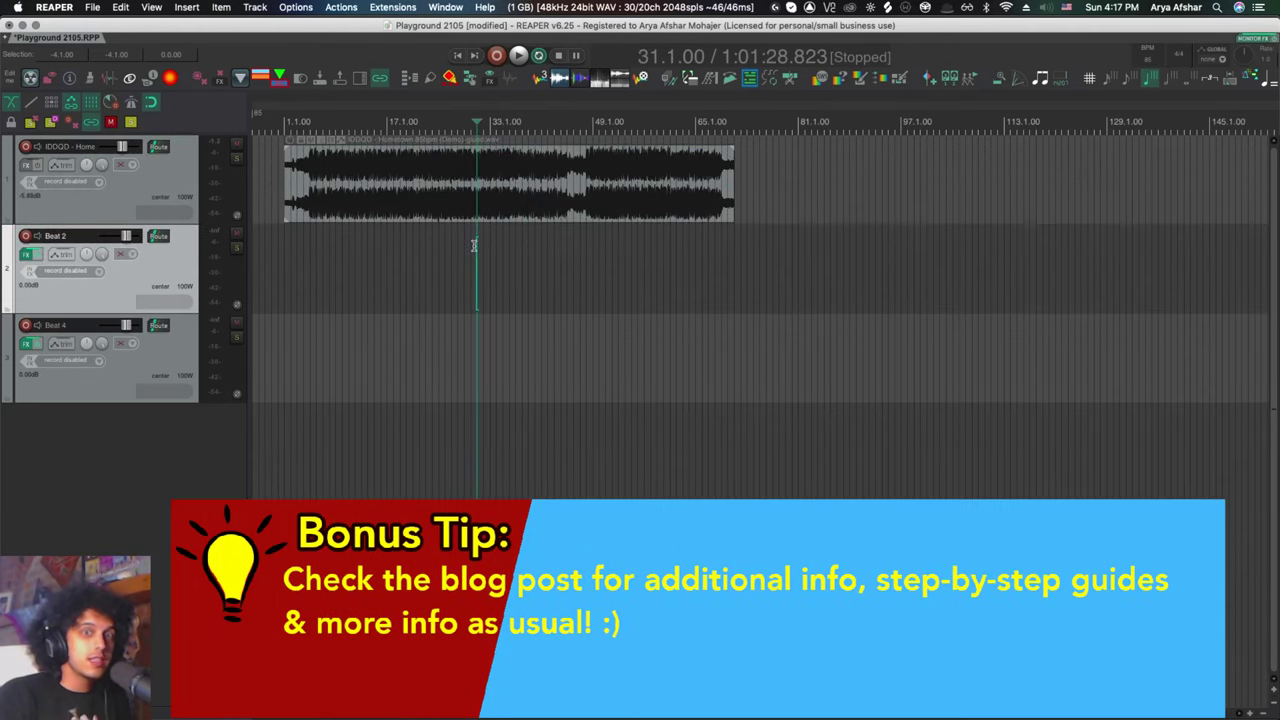